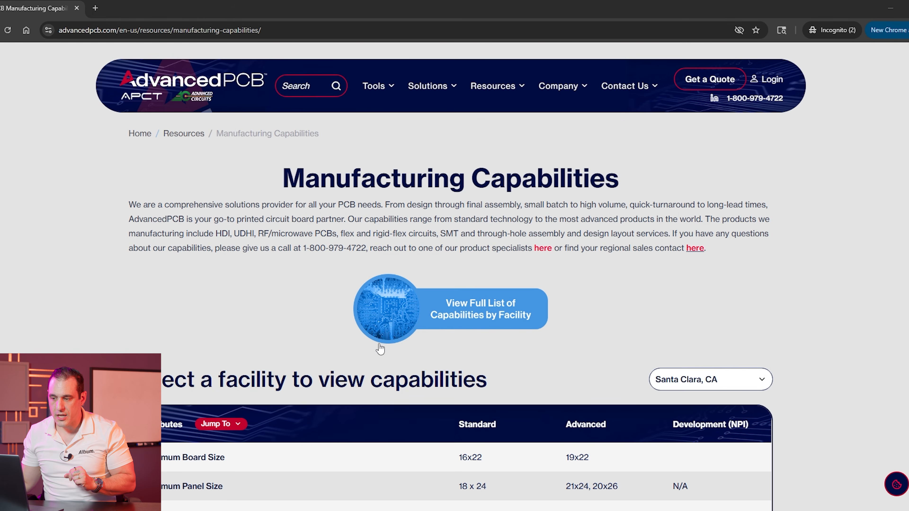
Step: Switch to the nRF-Intro-PCB layout in Altium Designer and measure the centre-to-centre distance between BGA pads H7 and J7 of U2
left_click(890, 14)
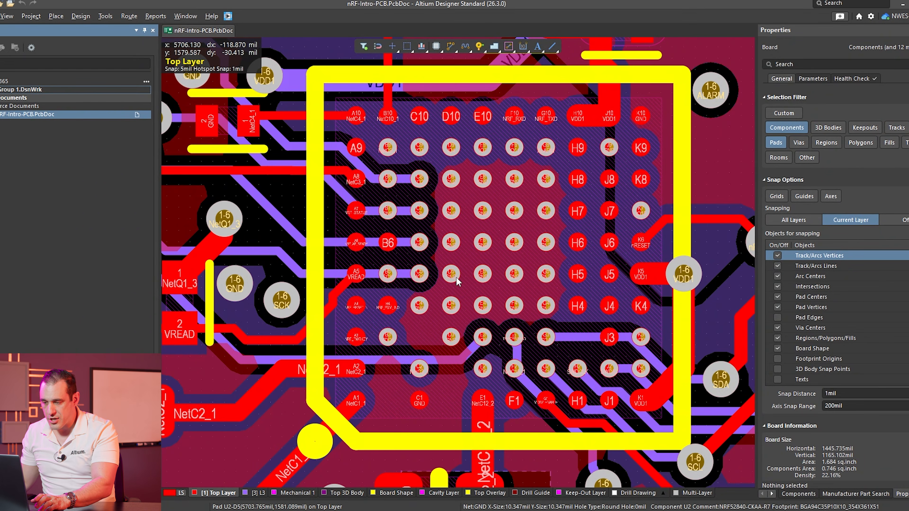
scroll(456, 277, "down", 1, "ctrl")
scroll(457, 276, "down", 3, "ctrl")
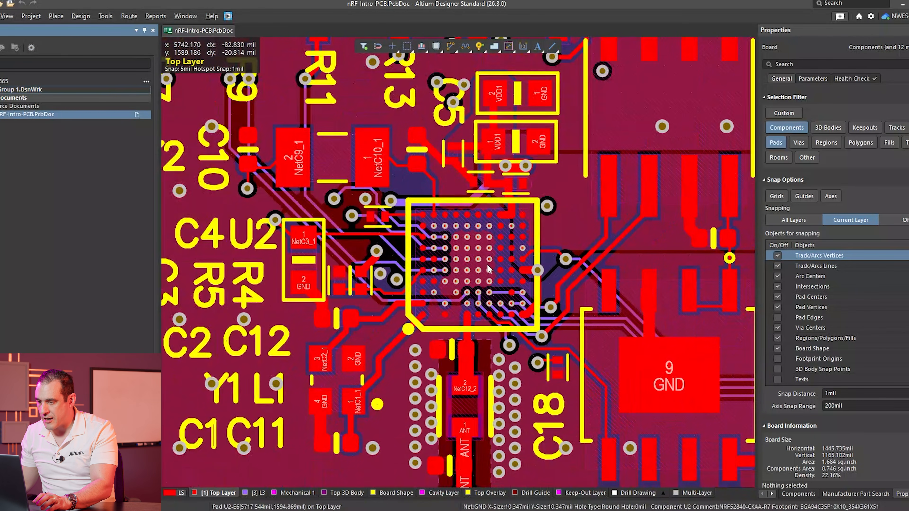
scroll(493, 292, "down", 2, "ctrl")
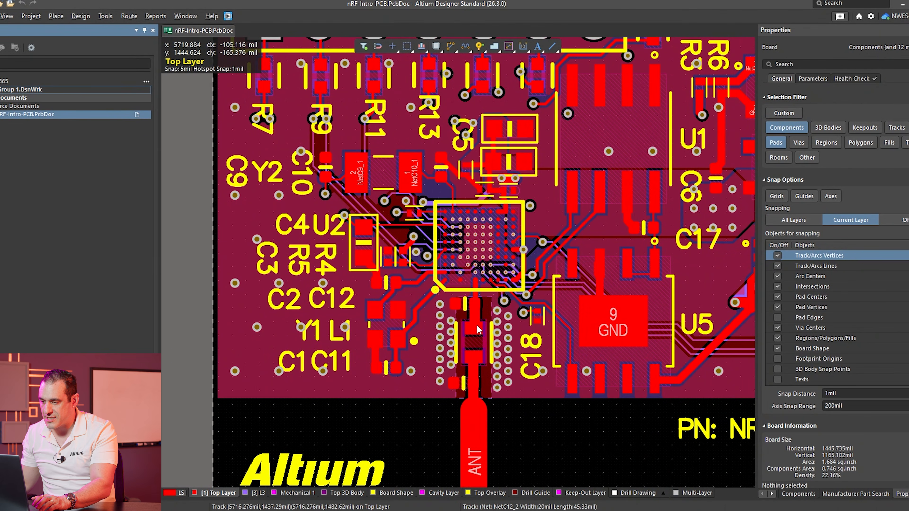
scroll(477, 260, "up", 5, "ctrl")
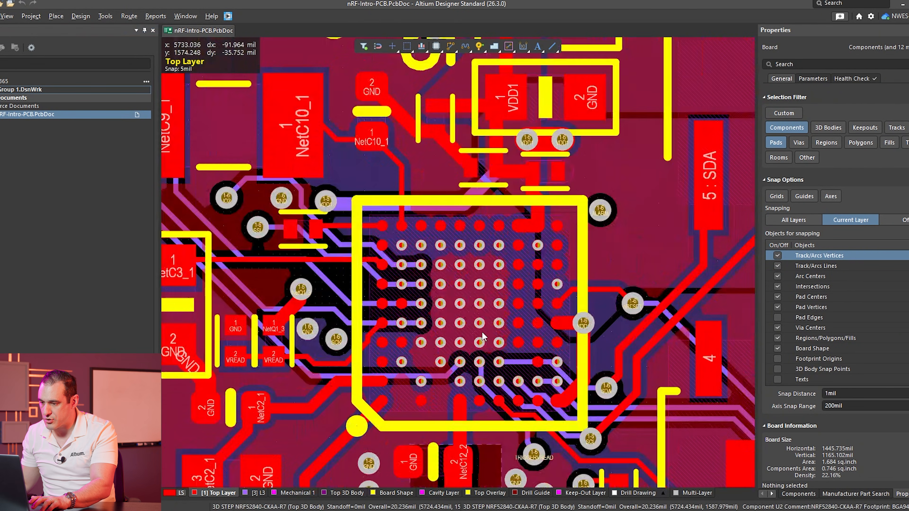
scroll(484, 337, "up", 4, "ctrl")
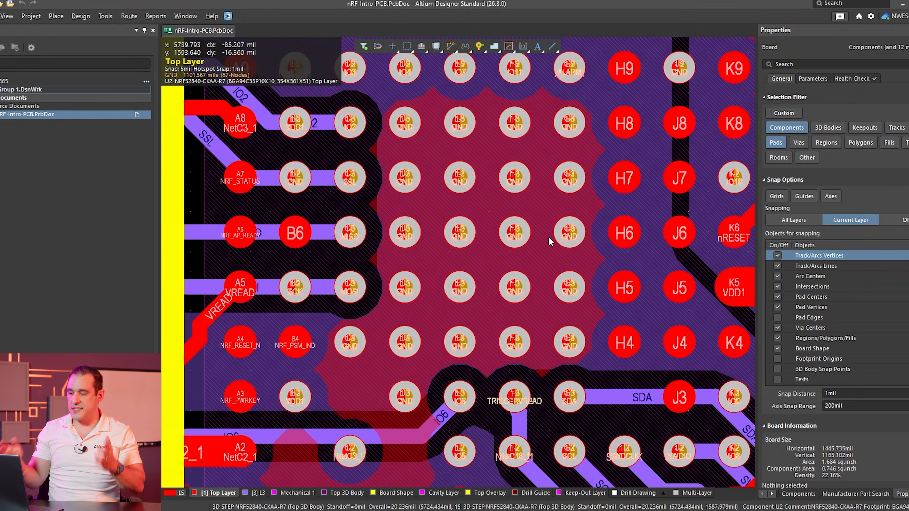
key("ctrl+m")
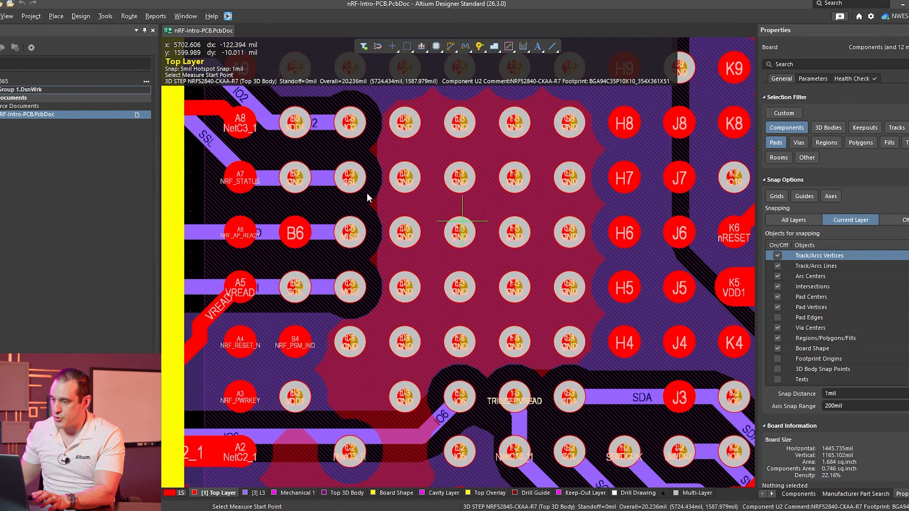
left_click(626, 179)
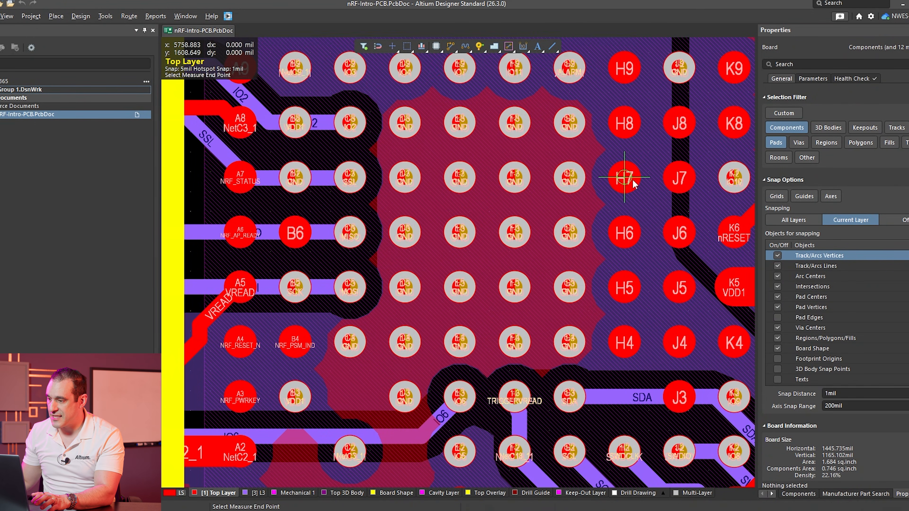
left_click(680, 178)
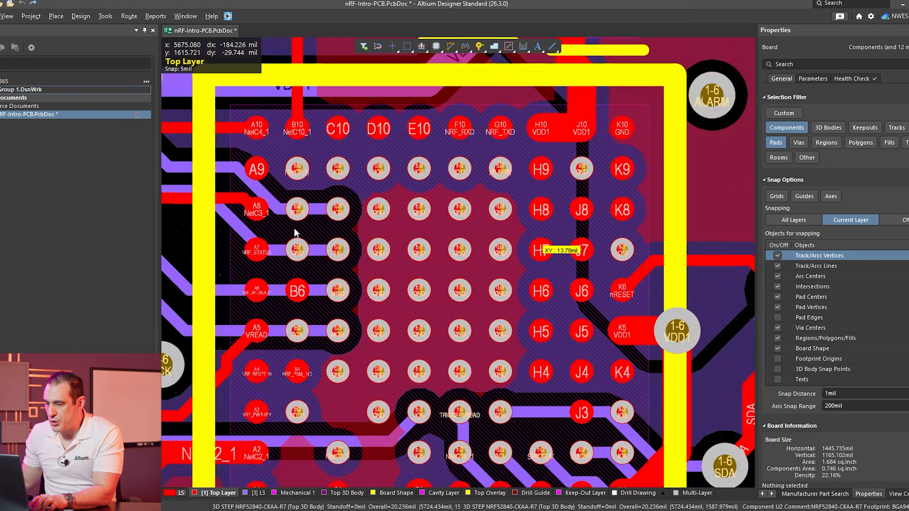
Step: Create a rectangular room around the BGA component U2 using the command for creating a room from selected components
scroll(294, 229, "down", 3, "ctrl")
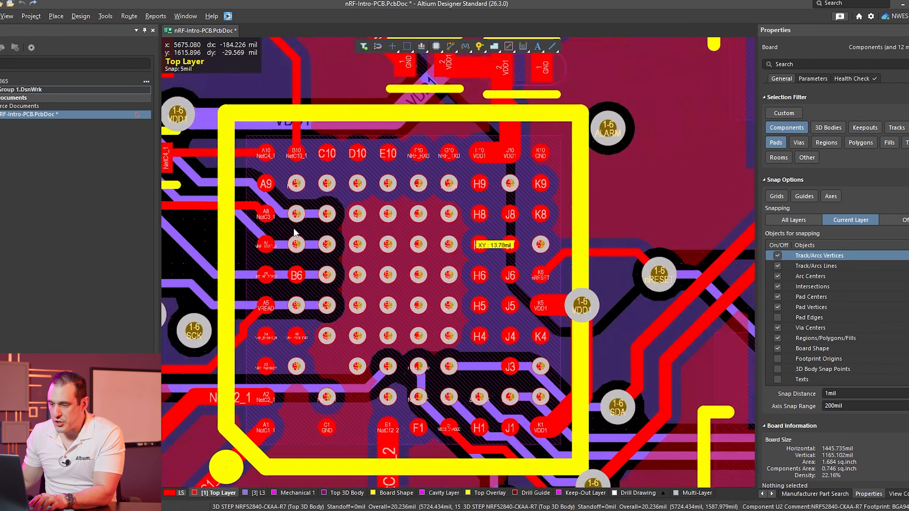
right_click_drag(327, 230, 417, 294)
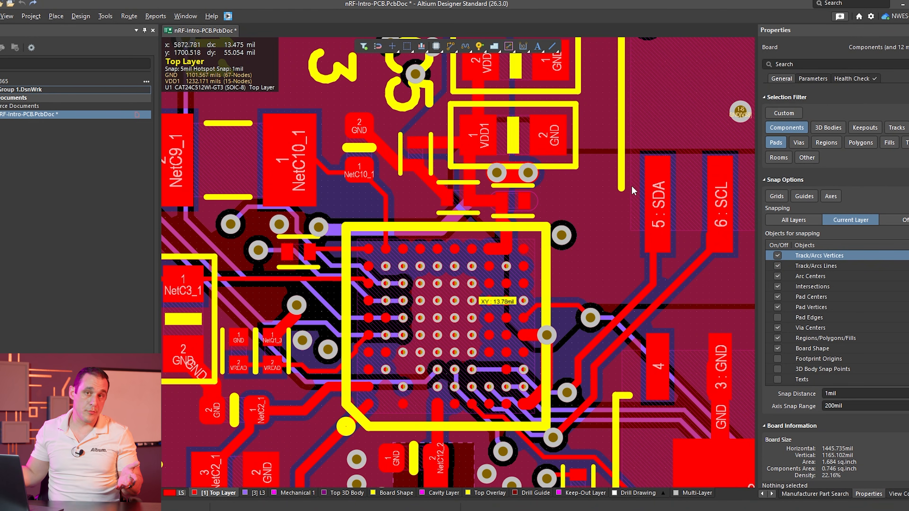
left_click(531, 245)
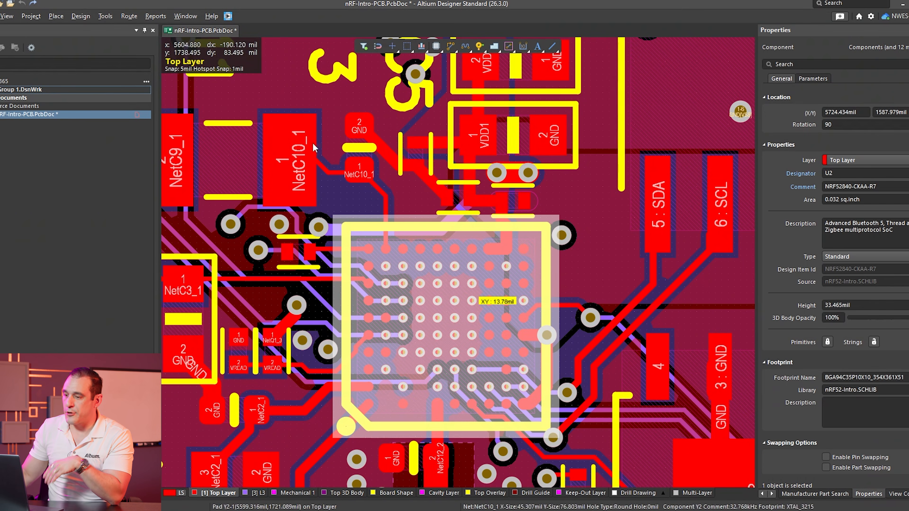
left_click(80, 16)
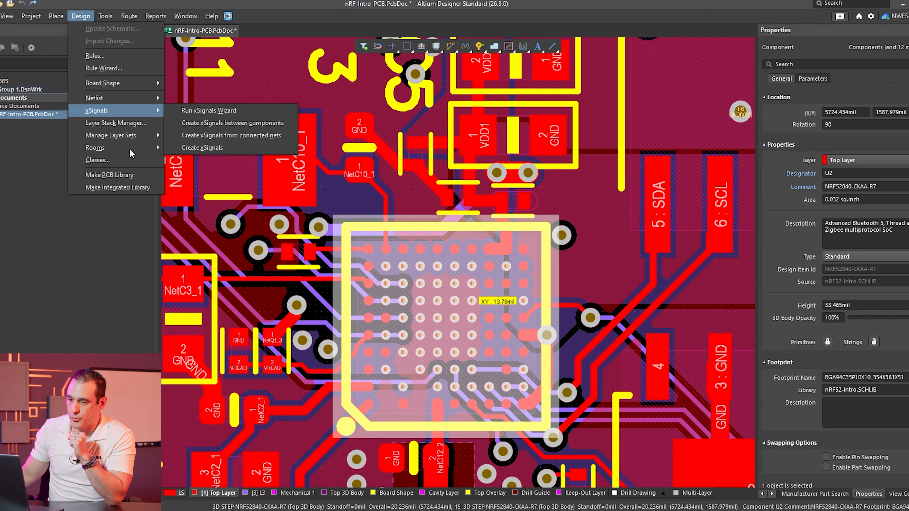
mouse_move(131, 149)
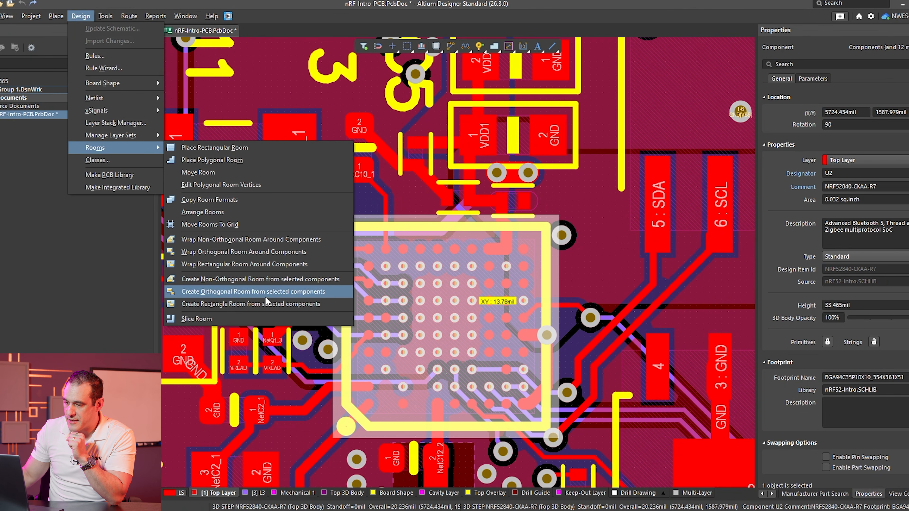
left_click(281, 305)
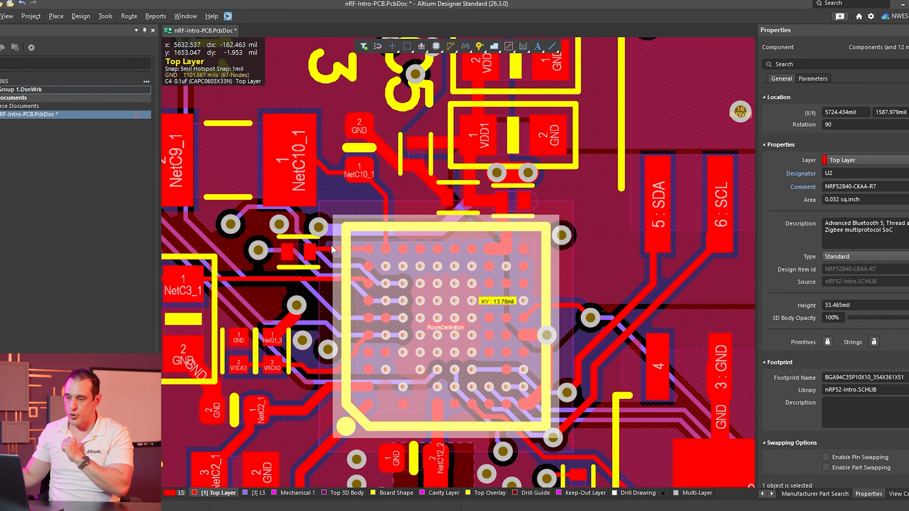
Step: Make rooms selectable and shrink the room around U2's pad array, spanning about X 5653 to 5796 mil and Y 1518 to 1657 mil
left_click(389, 211)
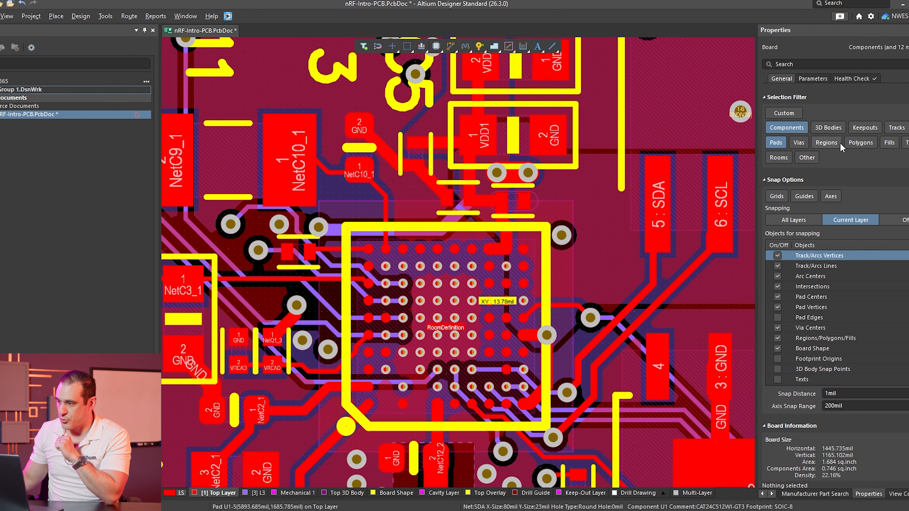
left_click(445, 201)
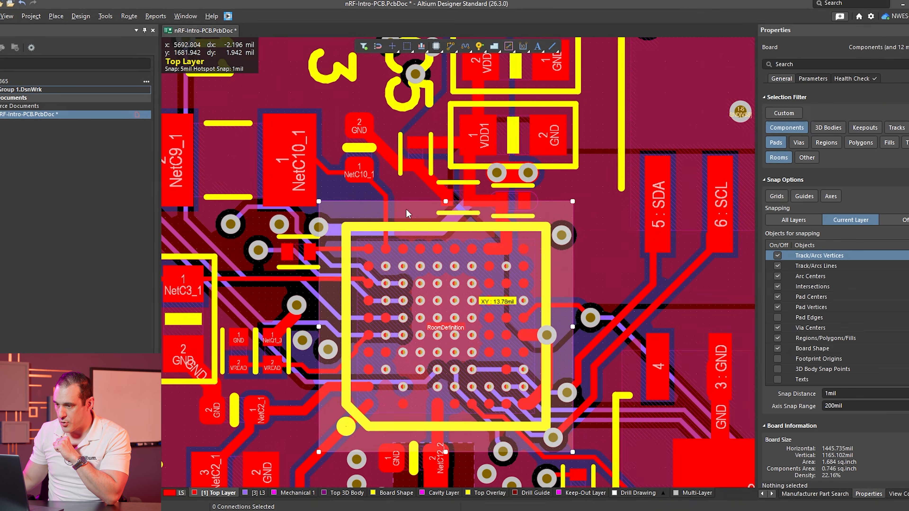
left_click_drag(445, 202, 458, 240)
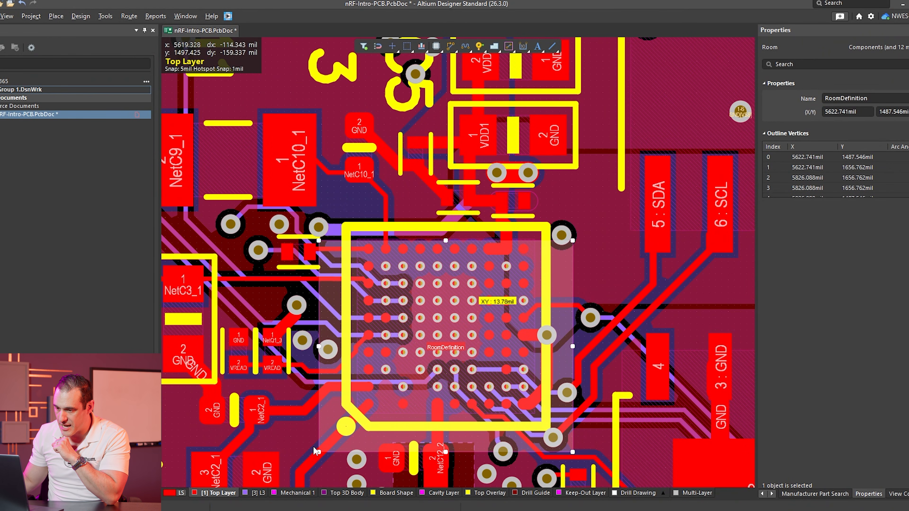
left_click_drag(319, 346, 357, 340)
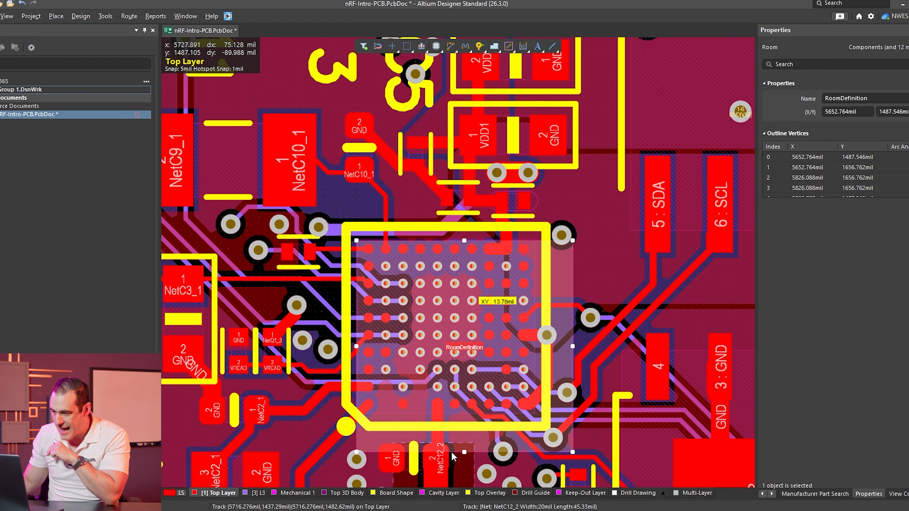
left_click_drag(465, 452, 471, 413)
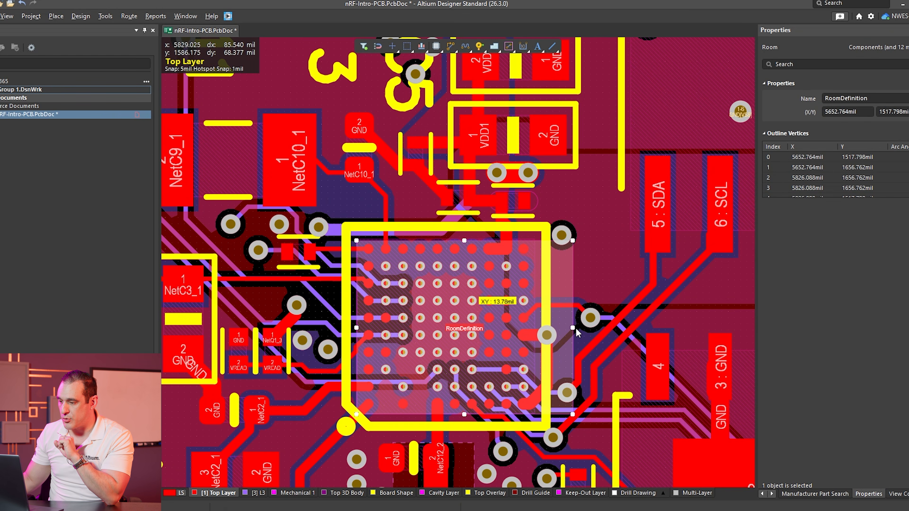
left_click_drag(567, 332, 536, 333)
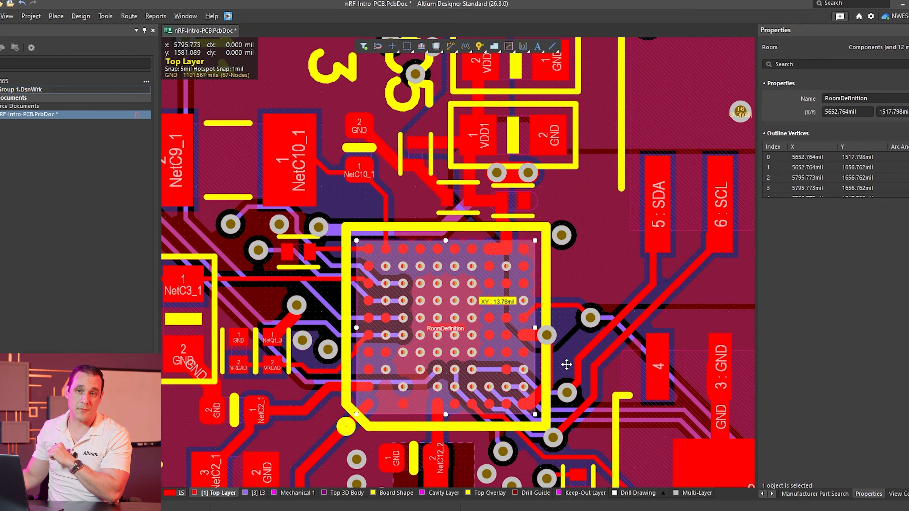
Step: Exclude components from the selection filter and rename the room around U2 as BGARoom
left_click(593, 211)
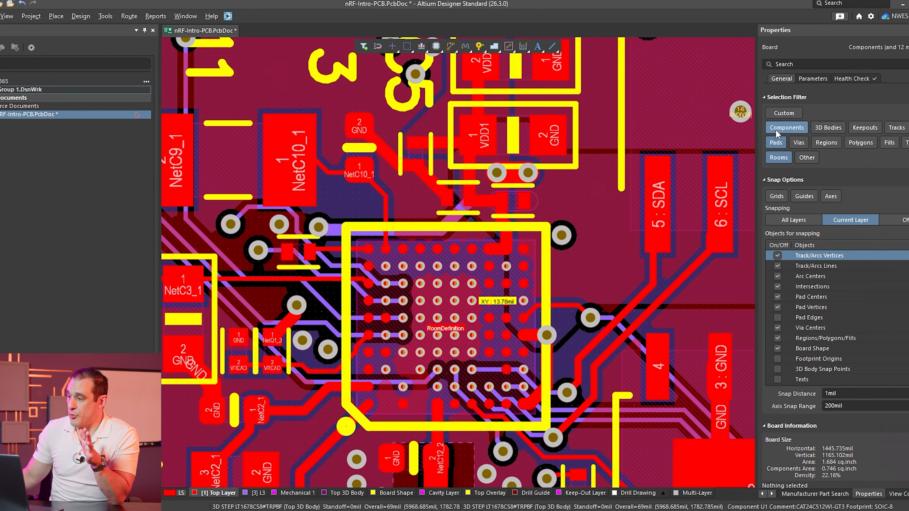
left_click(462, 257)
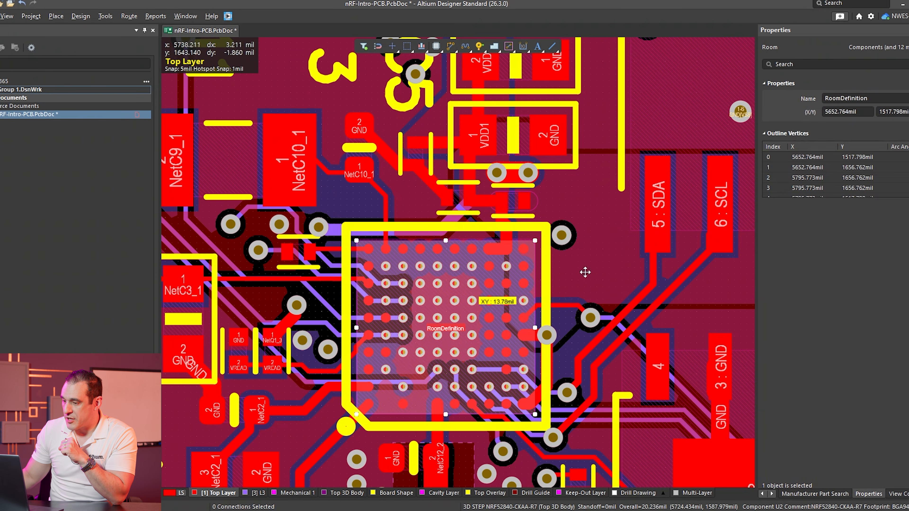
left_click(883, 100)
key("ctrl+a")
type("BGARoom")
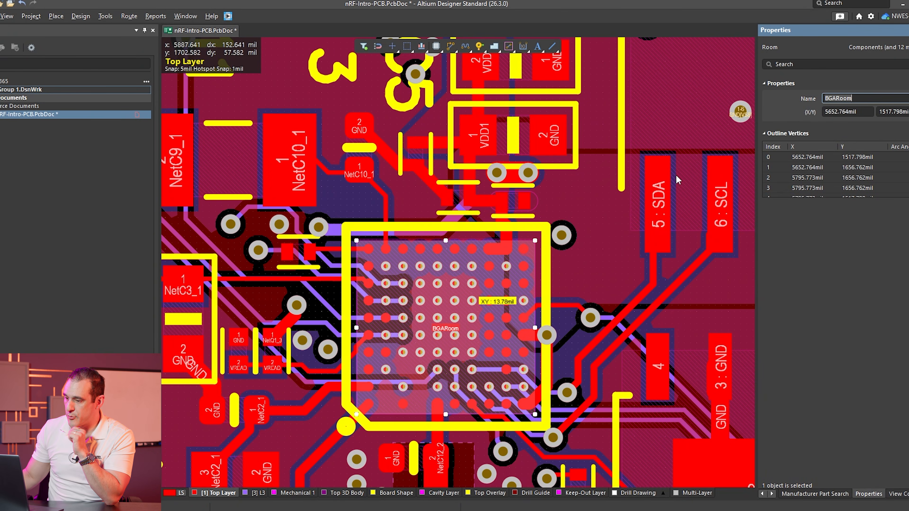
left_click(620, 222)
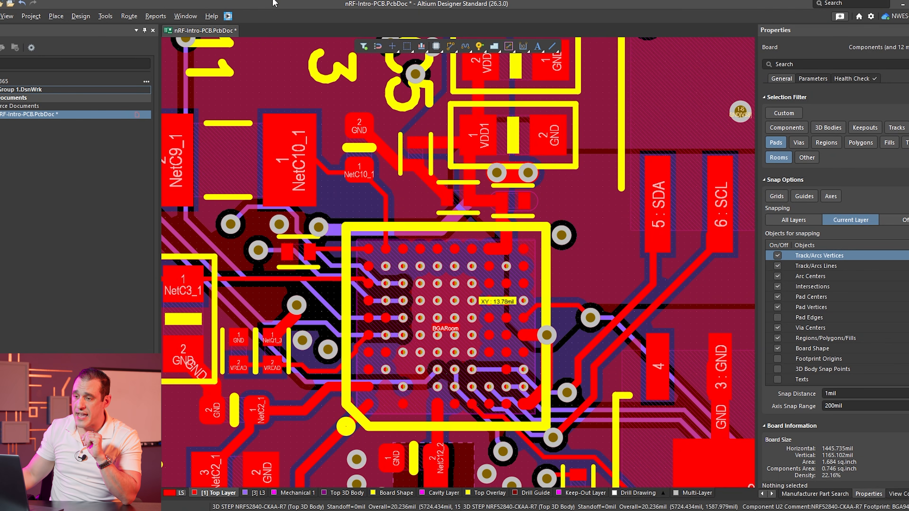
Step: Add a new Routing Via Style rule to the PCB design rules
left_click(81, 16)
left_click(94, 56)
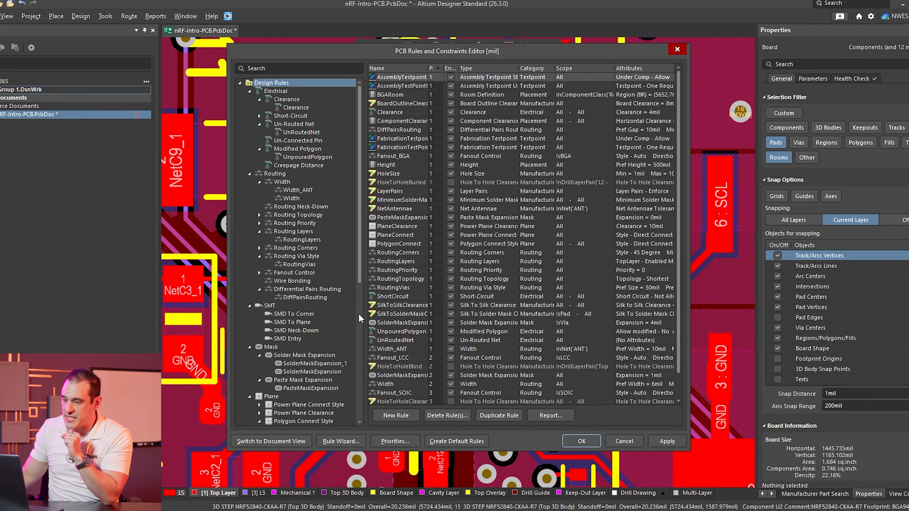
left_click(313, 257)
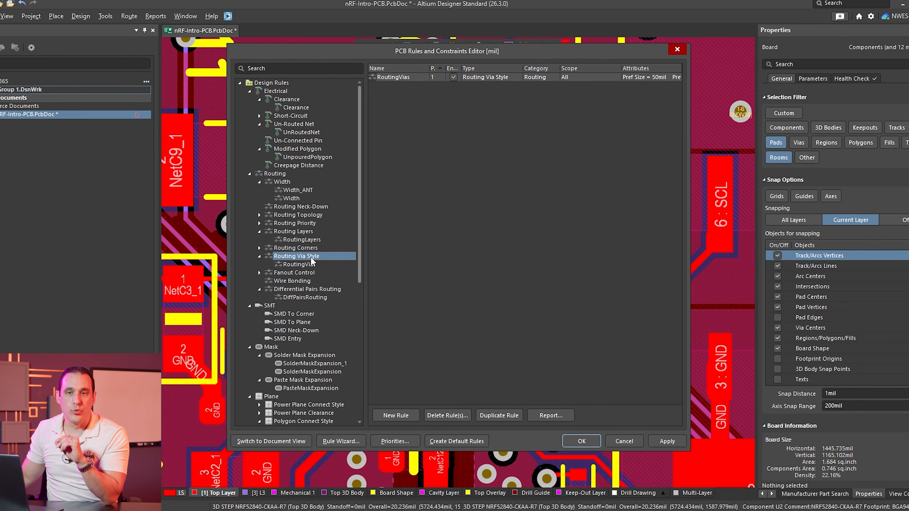
right_click(307, 258)
left_click(323, 269)
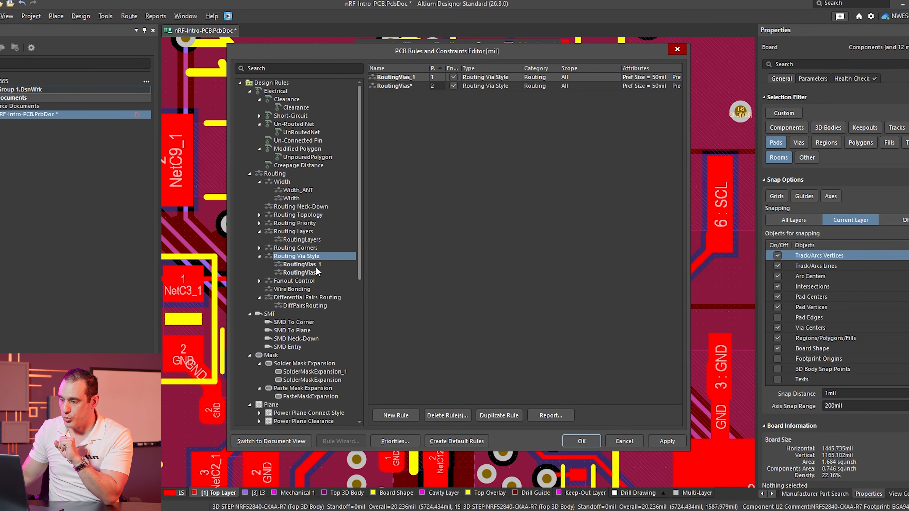
Step: Scope the new RoutingVias_1 rule with the custom query WithinRoom('BGARoom')
left_click(316, 266)
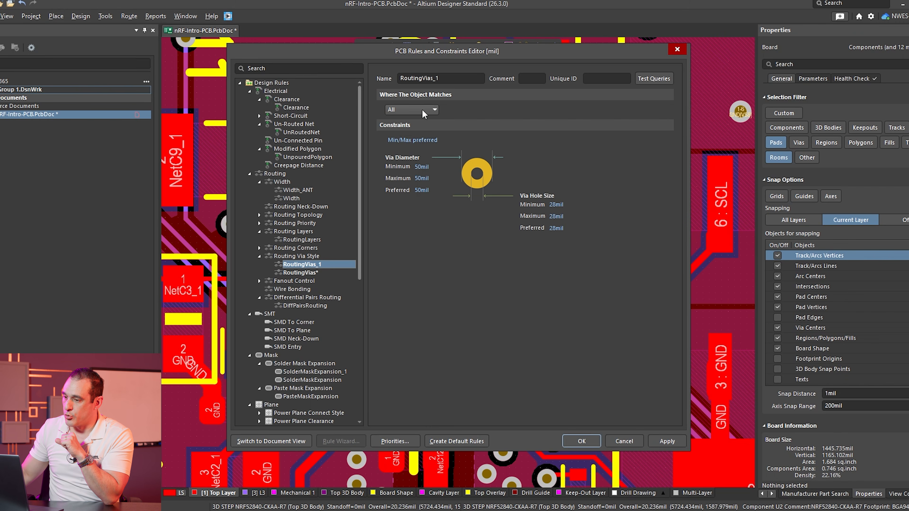
left_click(422, 109)
left_click(415, 179)
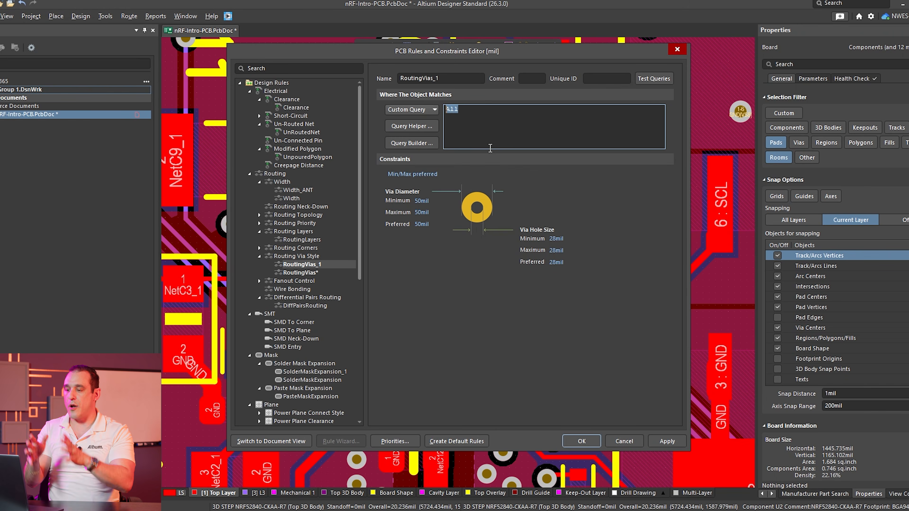
type("Within")
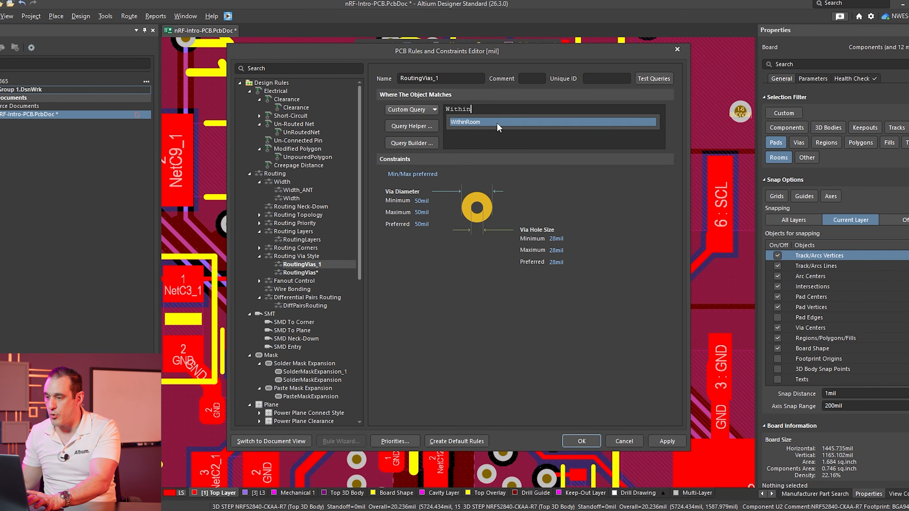
left_click(498, 122)
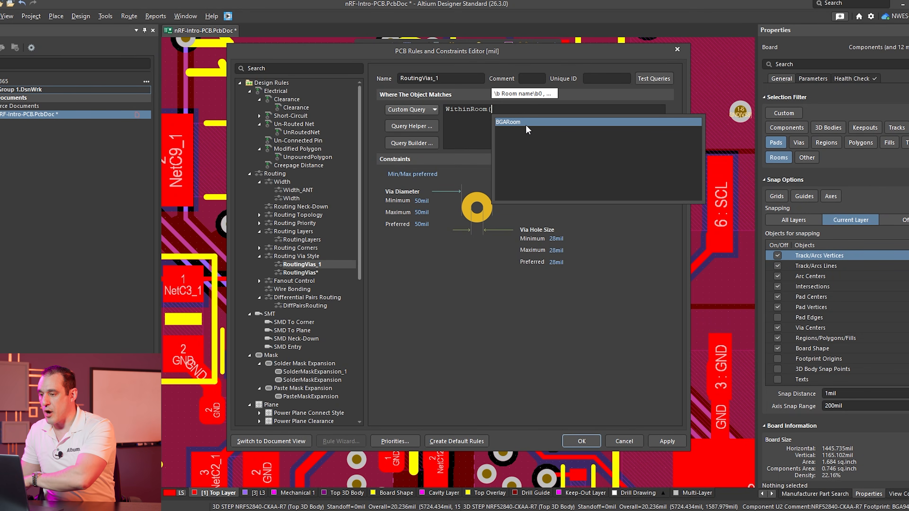
left_click(512, 122)
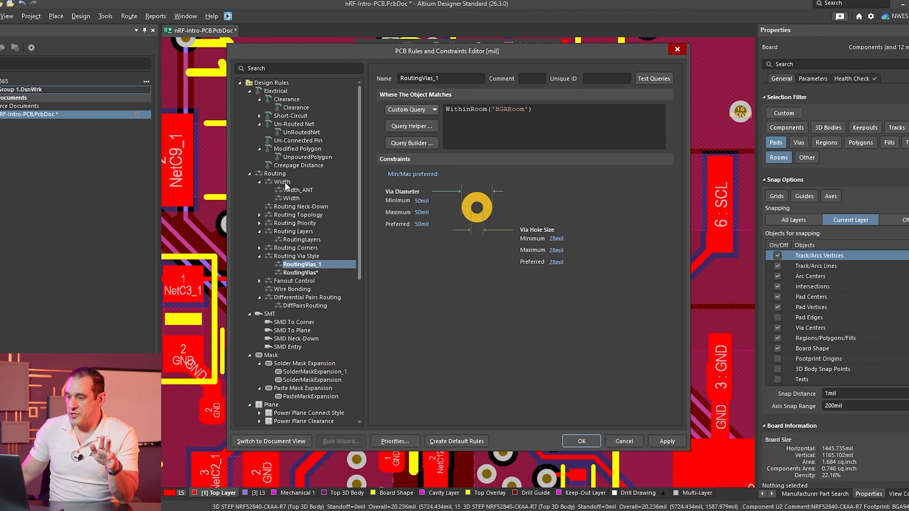
Step: Review the existing routing Width rules and the constraints of the electrical Clearance rule
left_click(283, 182)
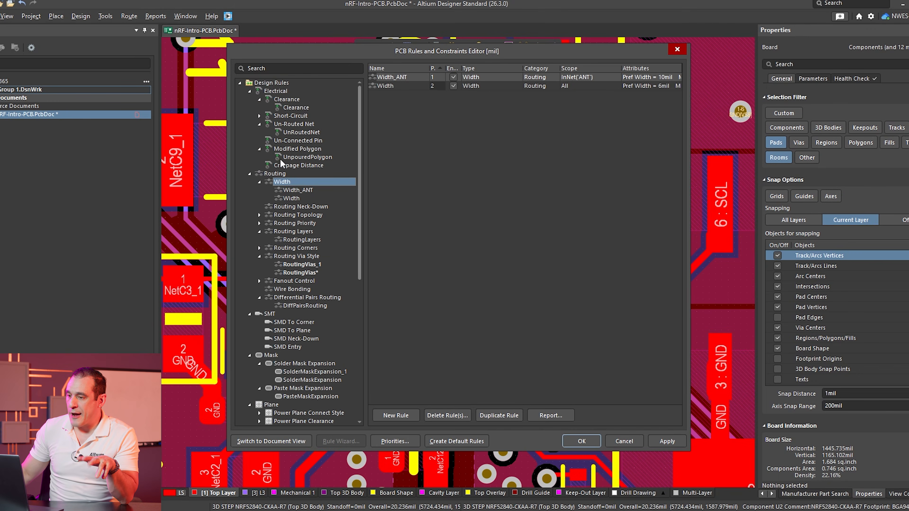
left_click(296, 107)
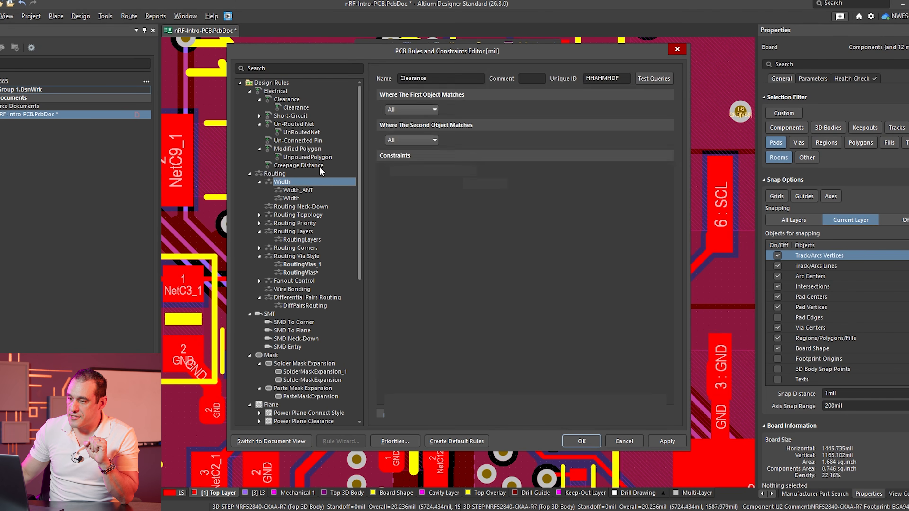
left_click(282, 182)
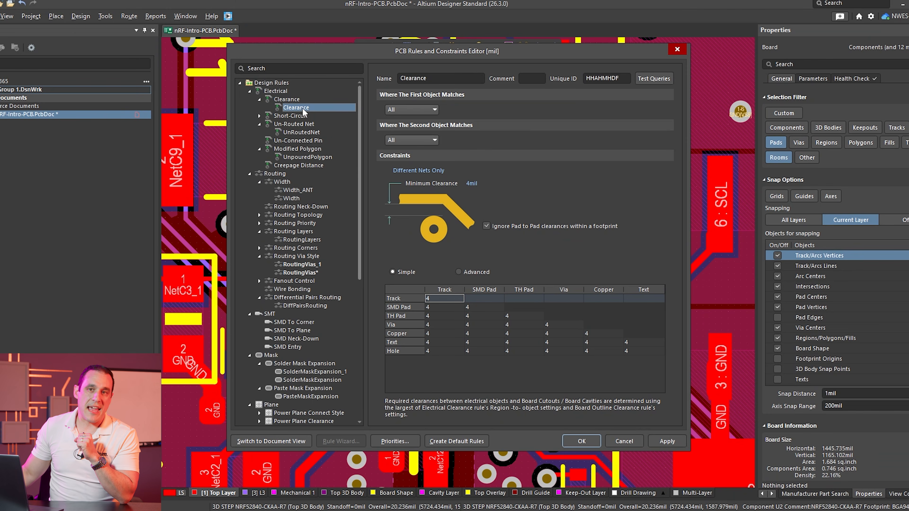
Step: Add a new Clearance rule to the electrical design rules
left_click(293, 102)
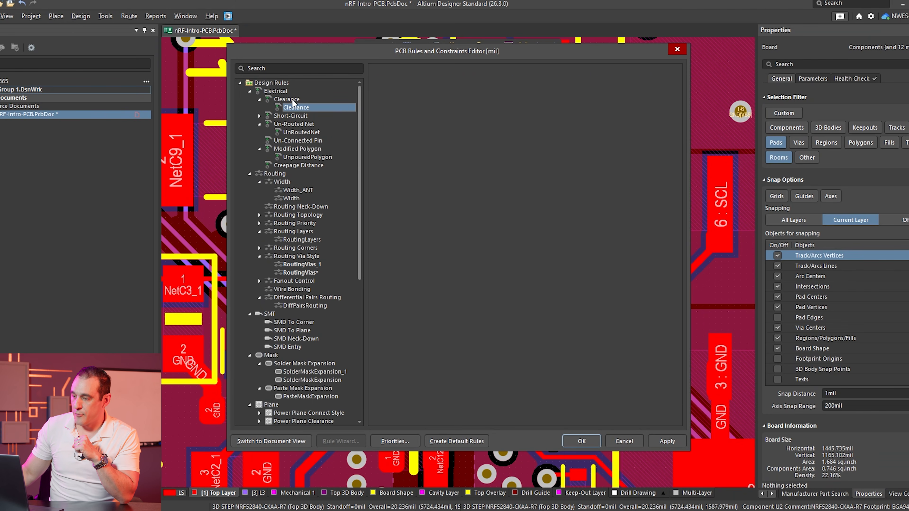
right_click(294, 101)
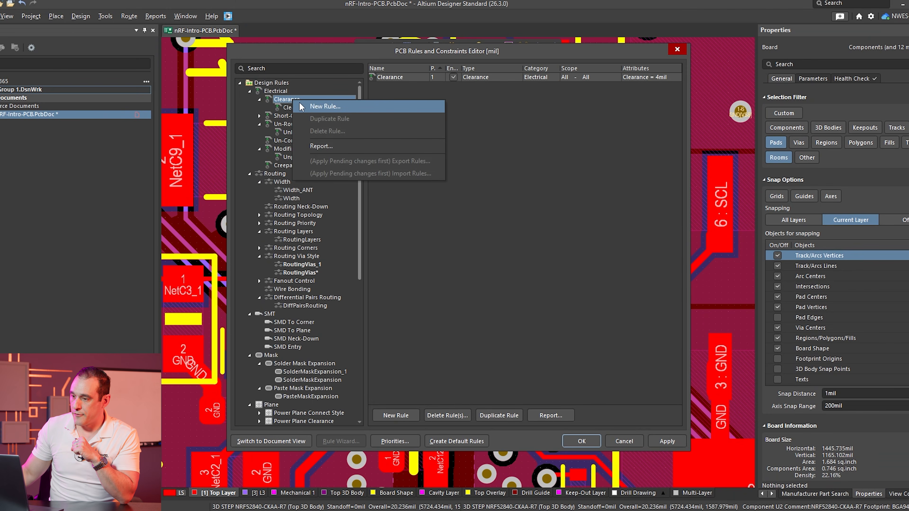
left_click(314, 106)
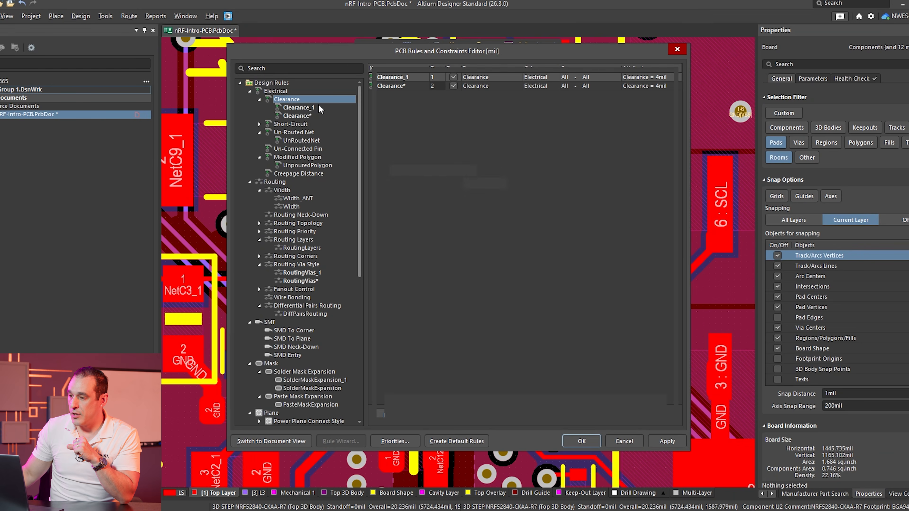
Step: Scope the first object of the Clearance_1 rule with the custom query WithinRoom('BGARoom') followed by And
left_click(304, 109)
left_click(412, 109)
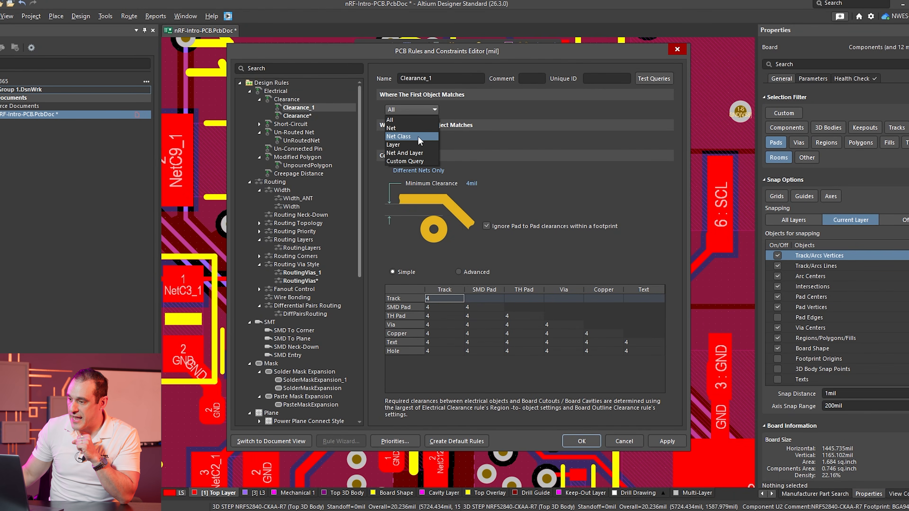
left_click(401, 161)
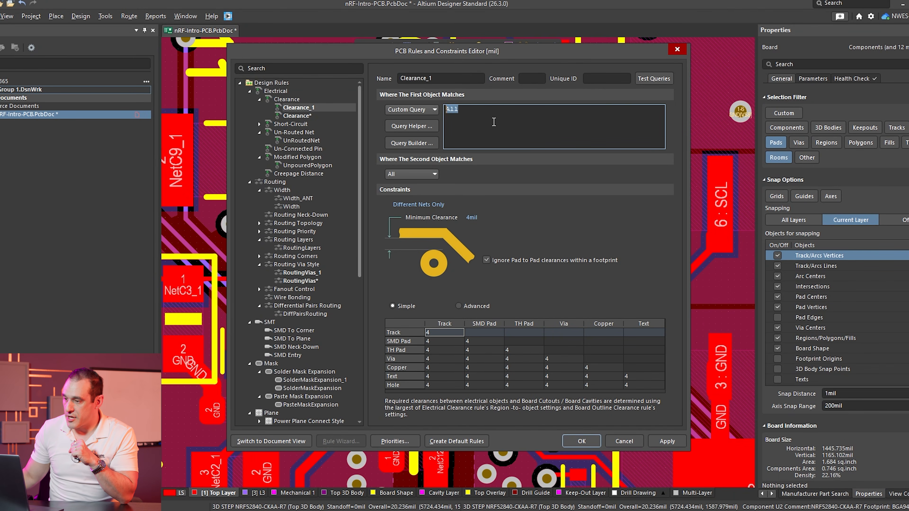
type("WithinRoom(")
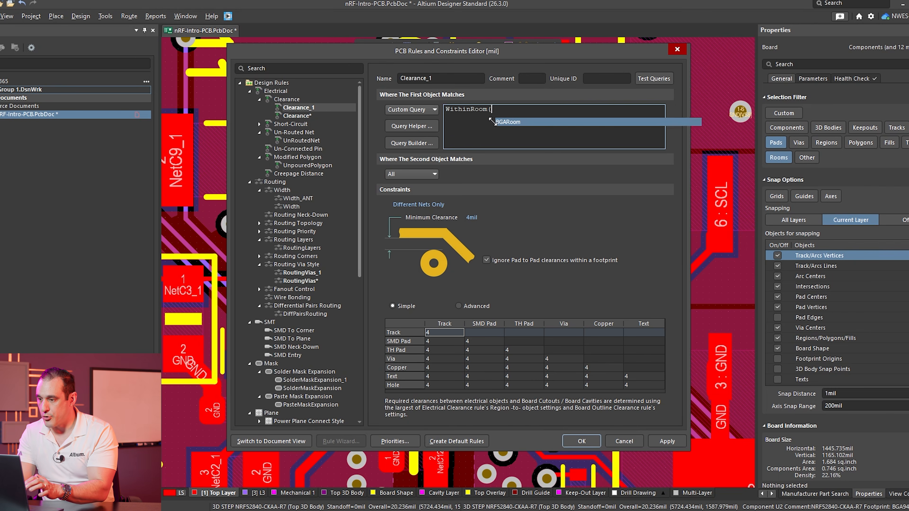
type("'BGARoom') And ")
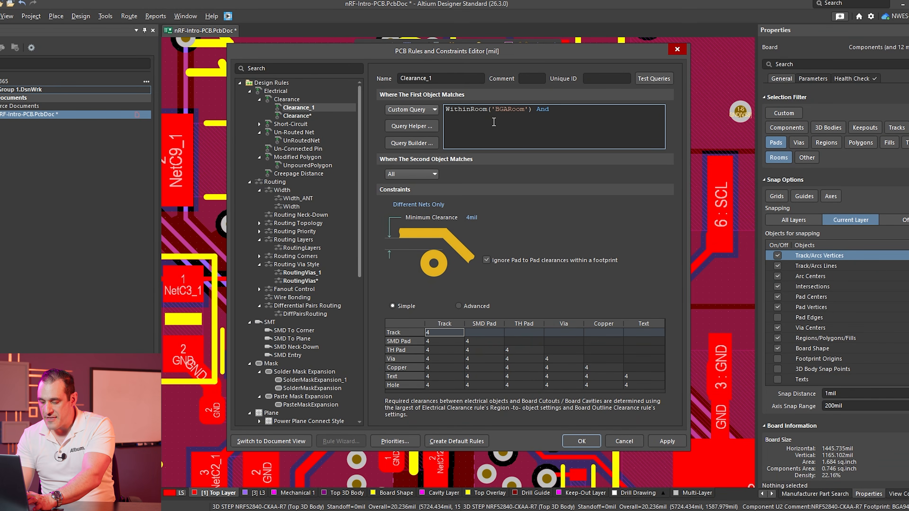
Step: Extend the first-object query of Clearance_1 with an InLayerClass( condition and dismiss the suggestions
type("Onl")
key("BackSpace")
key("BackSpace")
key("BackSpace")
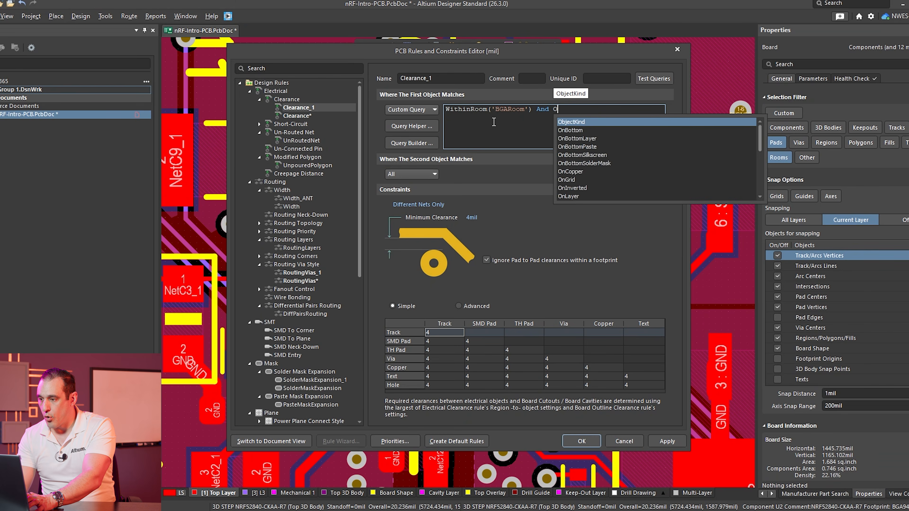
type("InLa")
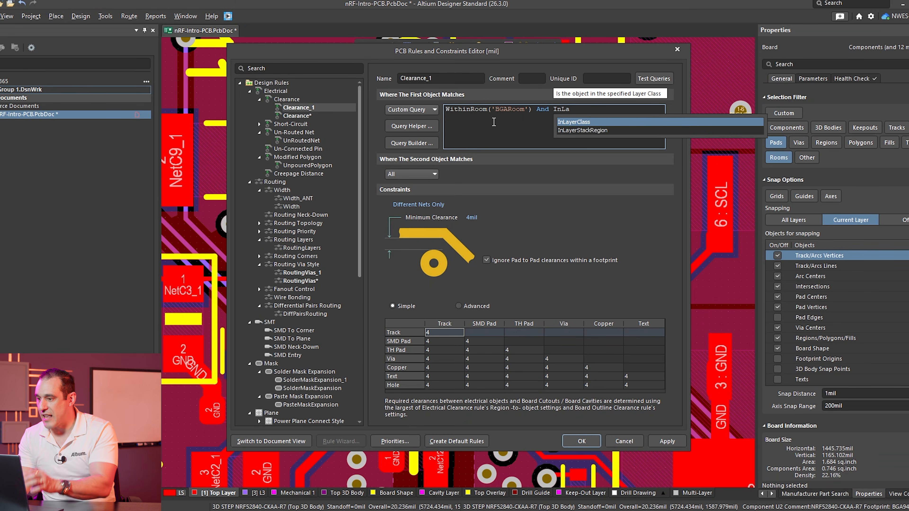
key("Return")
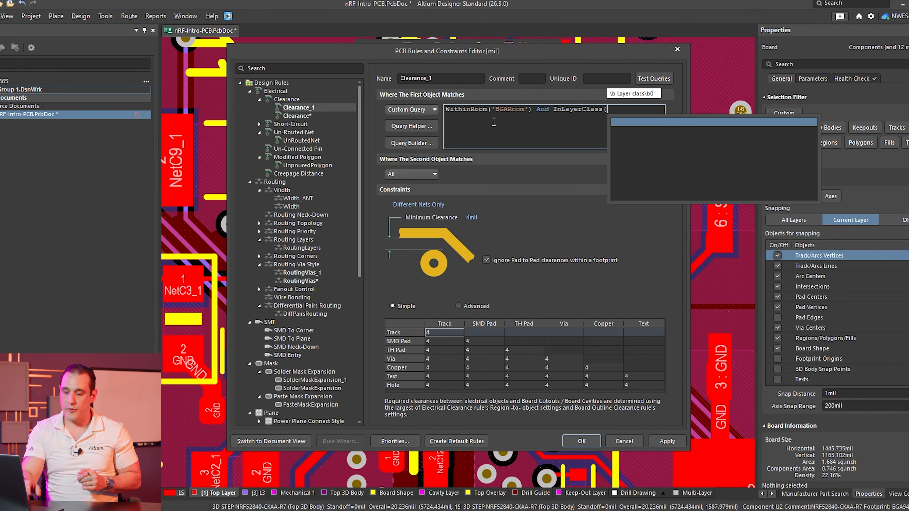
key("Escape")
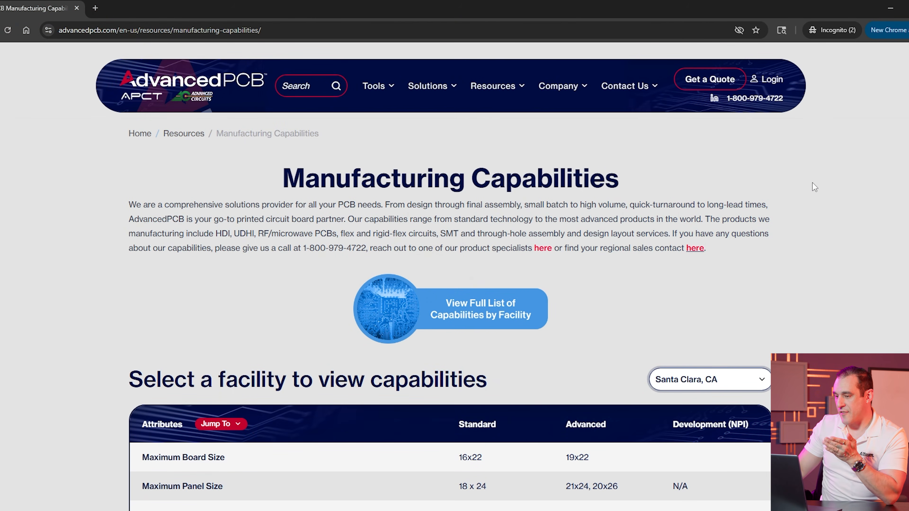
Step: Switch to the AdvancedPCB manufacturing capabilities page in the browser and compare the Chandler, AZ and Santa Clara, CA facilities
scroll(821, 209, "down", 7)
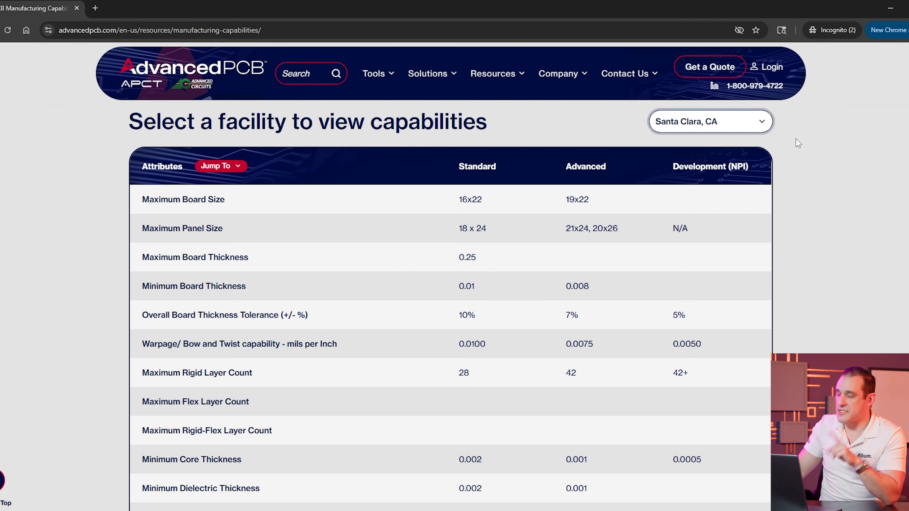
left_click(758, 131)
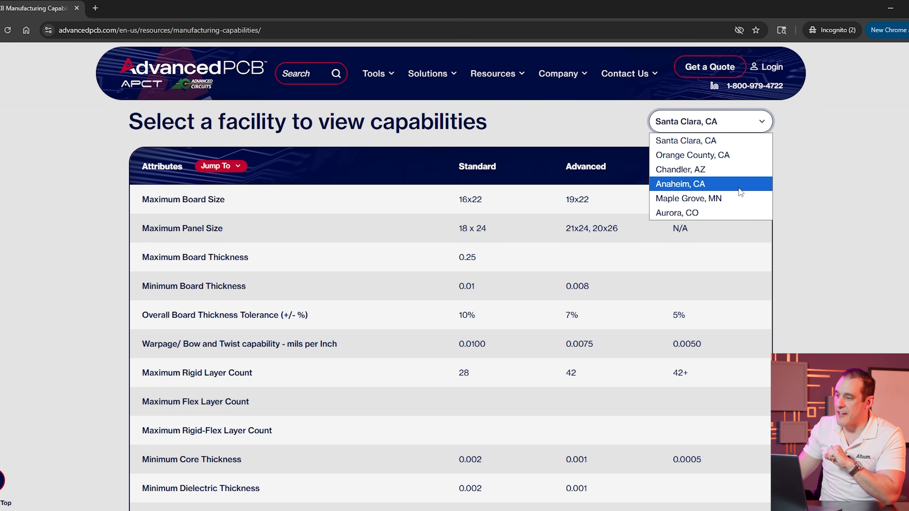
left_click(738, 171)
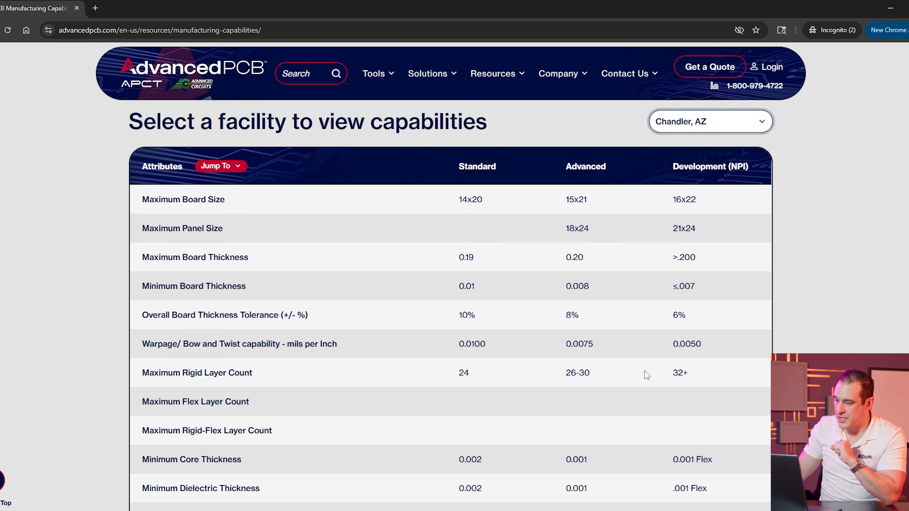
left_click(761, 127)
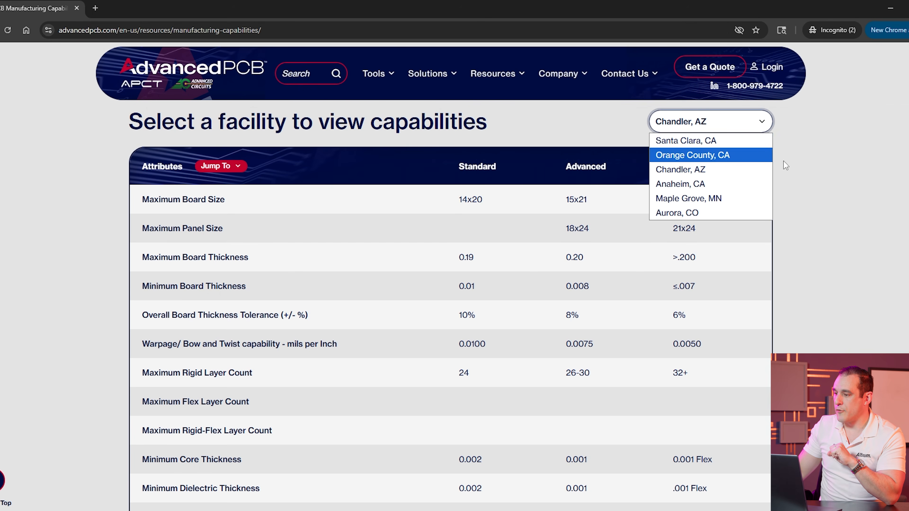
left_click(747, 143)
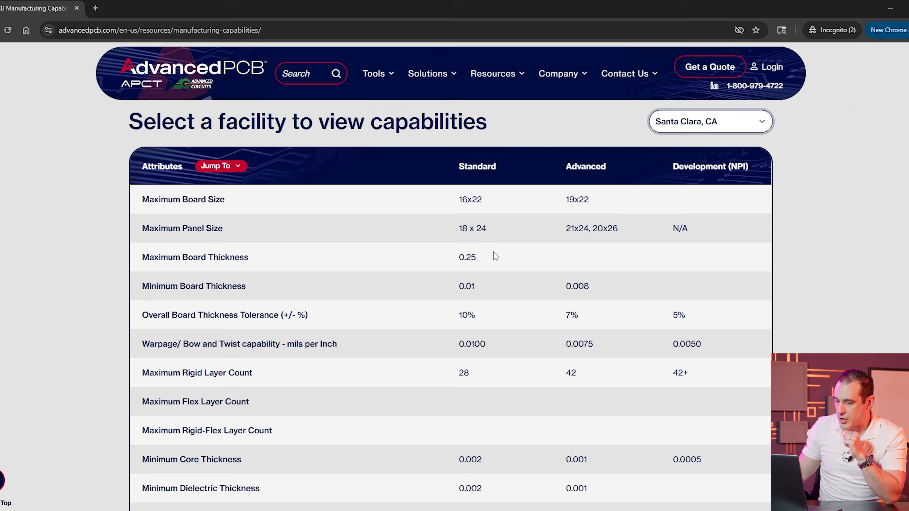
Step: Examine the Standard and Advanced limits for rigid lamination cycles at the Santa Clara facility
scroll(496, 258, "down", 3)
scroll(498, 256, "down", 1)
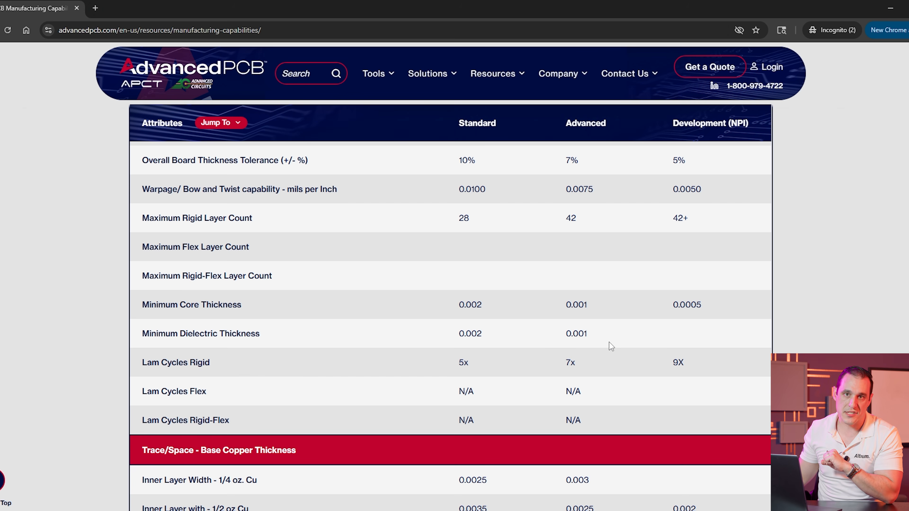
left_click_drag(554, 365, 279, 365)
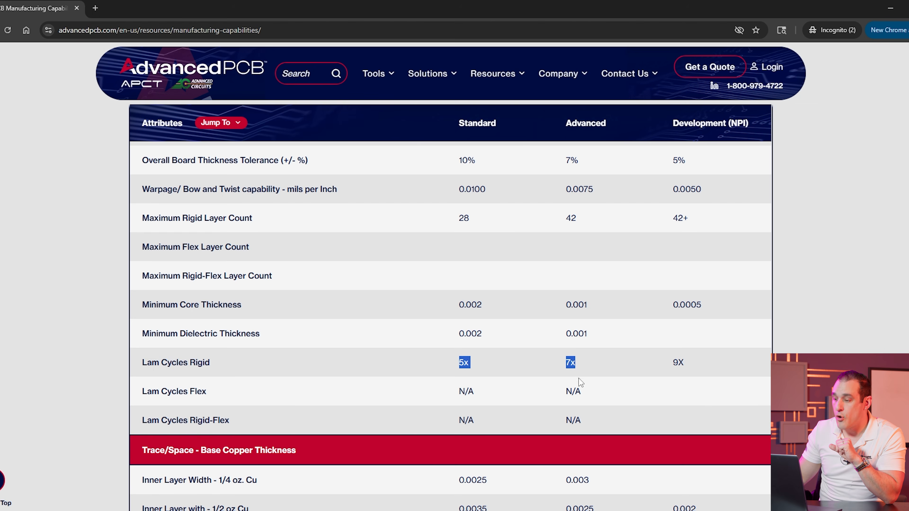
left_click(609, 362)
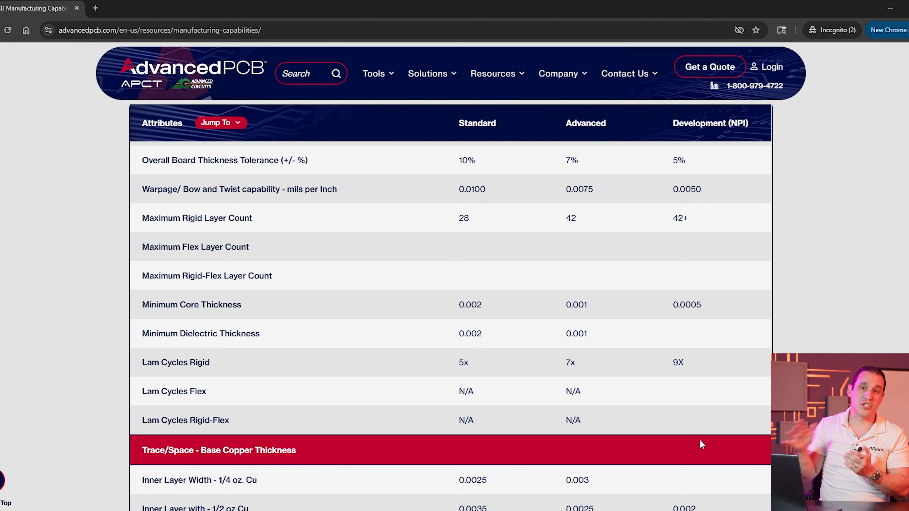
Step: Examine the inner layer width for 1/4 oz copper and the inner trace-to-trace spacing for 1/2 oz copper
scroll(621, 334, "down", 6)
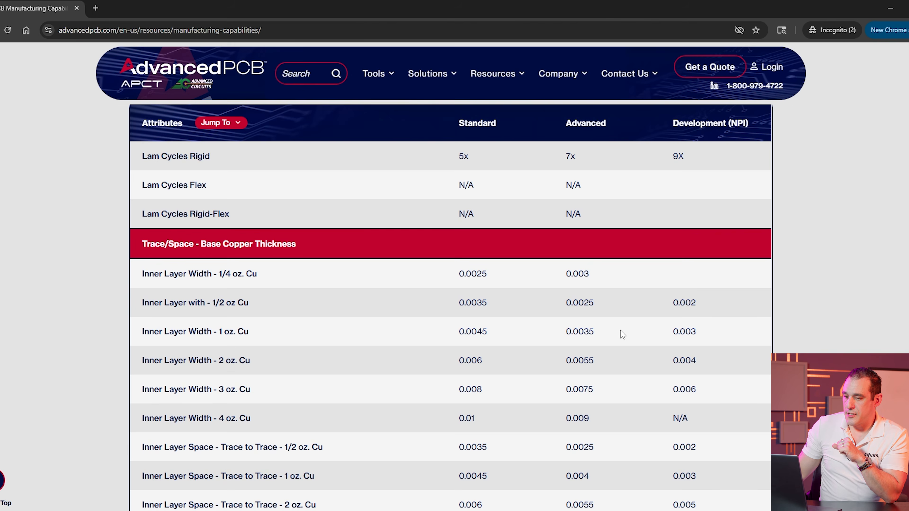
scroll(623, 334, "down", 1)
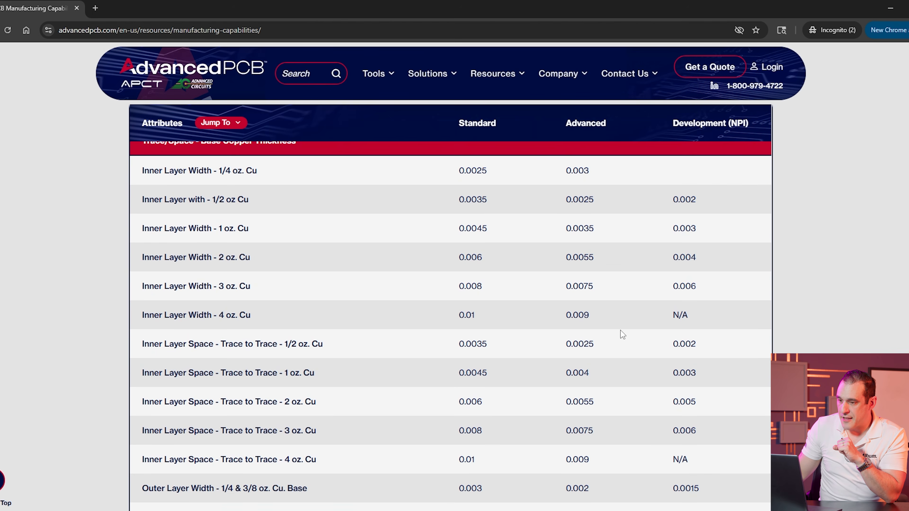
scroll(623, 311, "up", 1)
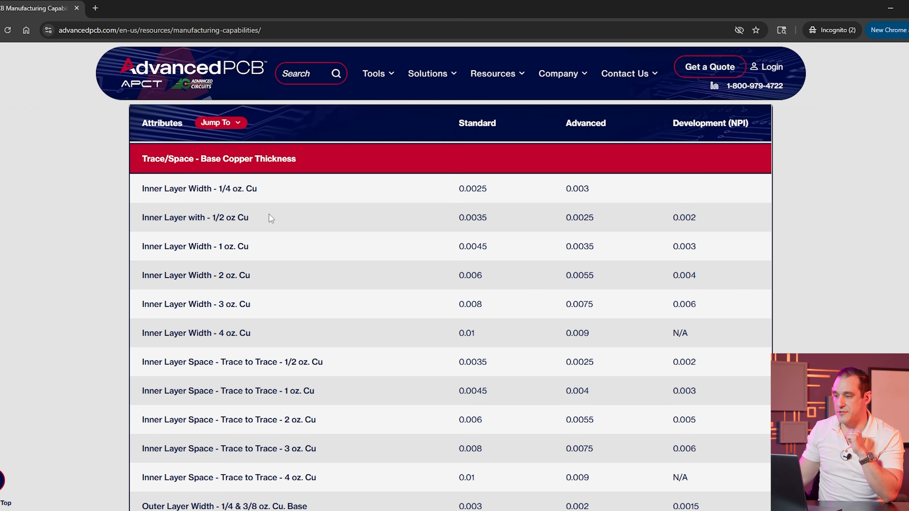
left_click_drag(274, 158, 200, 158)
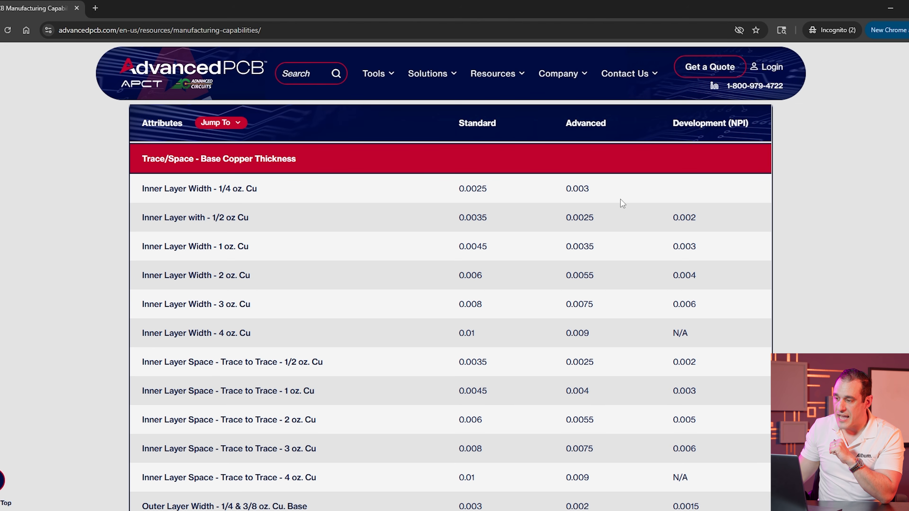
left_click_drag(617, 192, 133, 192)
left_click_drag(603, 364, 142, 362)
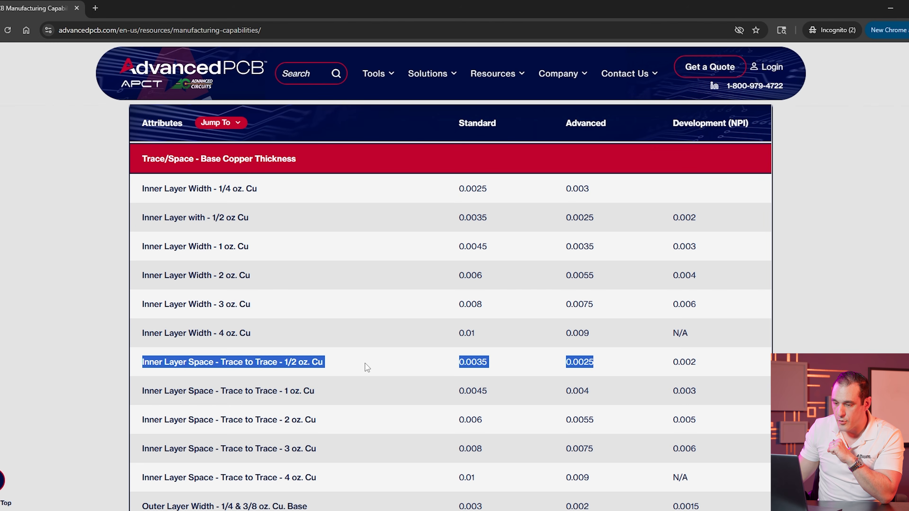
Step: Examine the outer layer width limits for 1/4 and 3/8 oz base copper
scroll(367, 365, "down", 3)
scroll(371, 364, "down", 3)
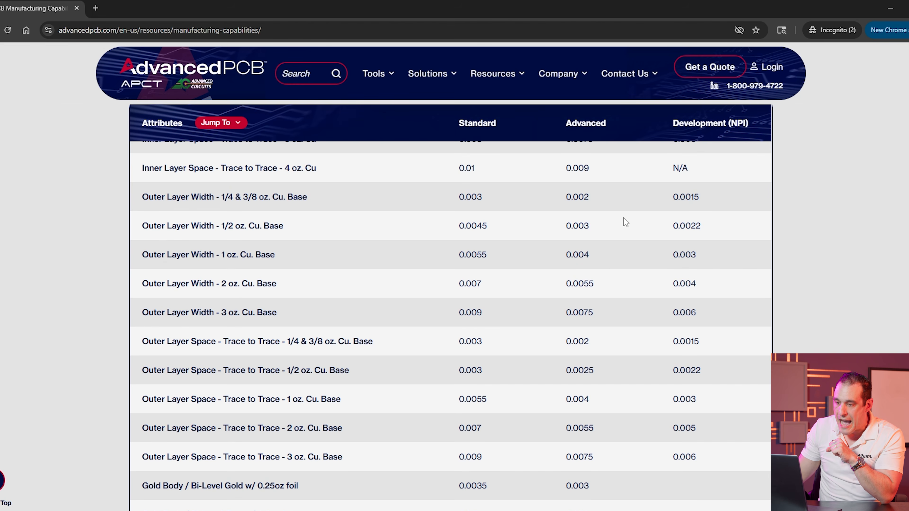
left_click_drag(620, 197, 139, 200)
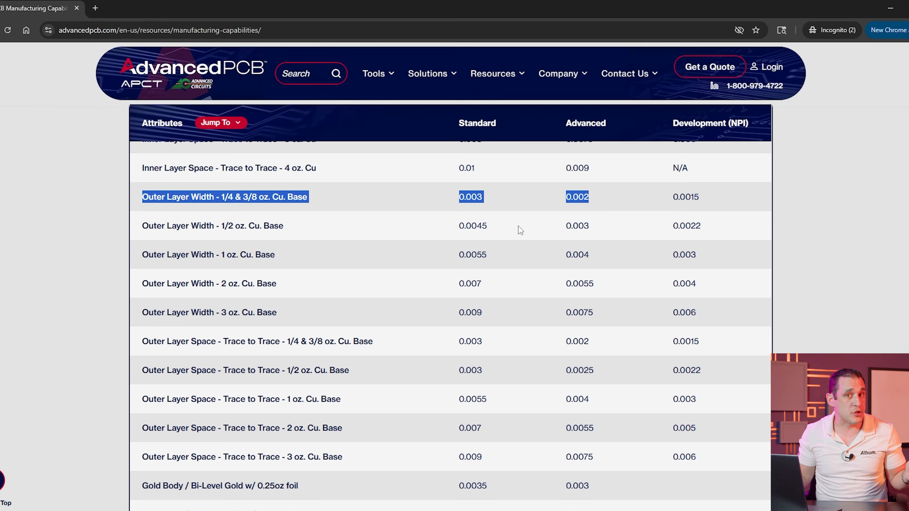
Step: Examine the minimum copper sliver between antipads under Etch Requirements
scroll(611, 364, "down", 10)
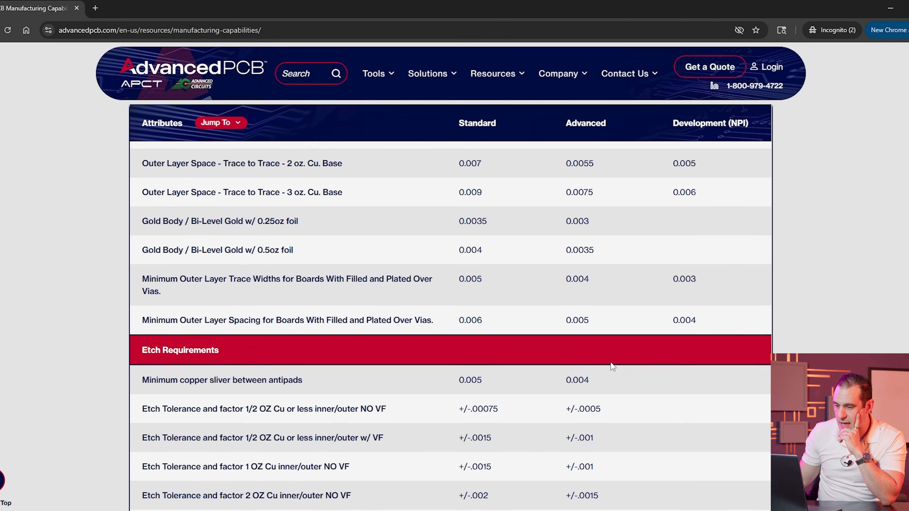
scroll(613, 366, "down", 1)
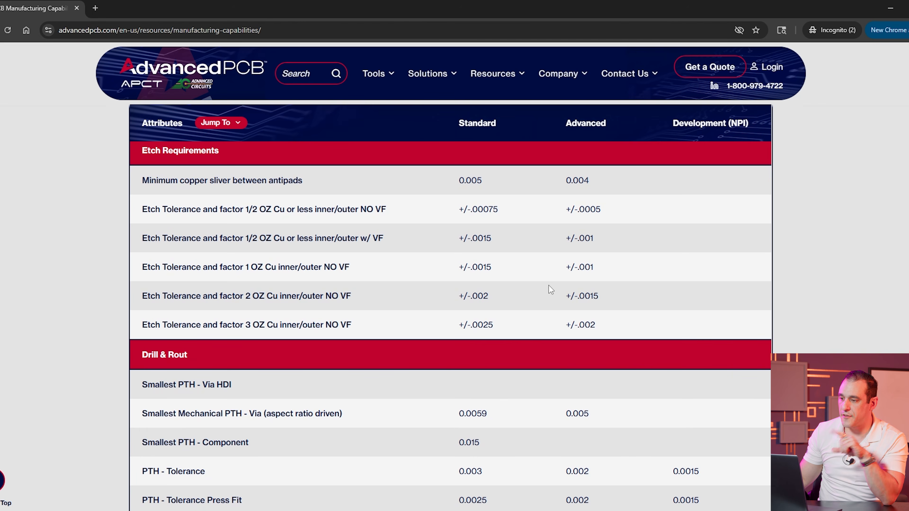
left_click_drag(605, 180, 120, 183)
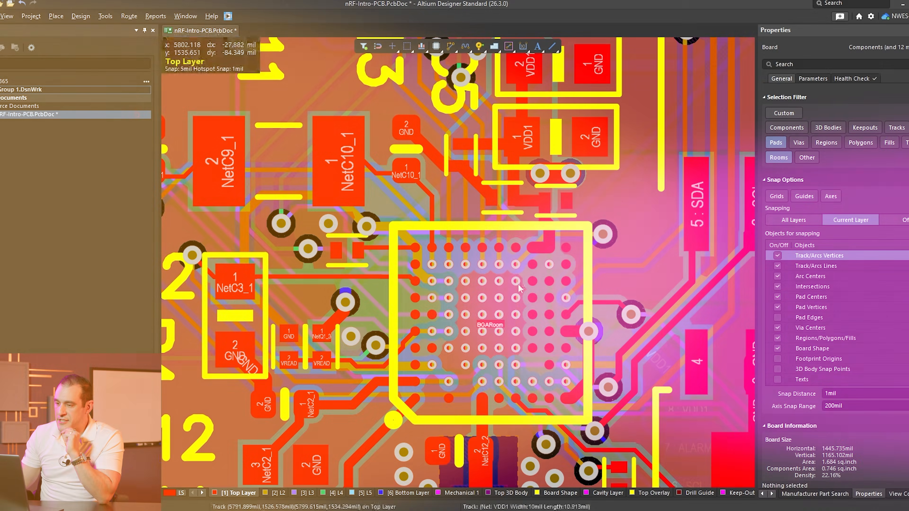
Step: Switch to Altium Designer and inspect the antipads around the IO2, SSL and VDD1 vias layer by layer in single-layer mode
right_click_drag(519, 284, 540, 298)
scroll(336, 263, "up", 8, "ctrl")
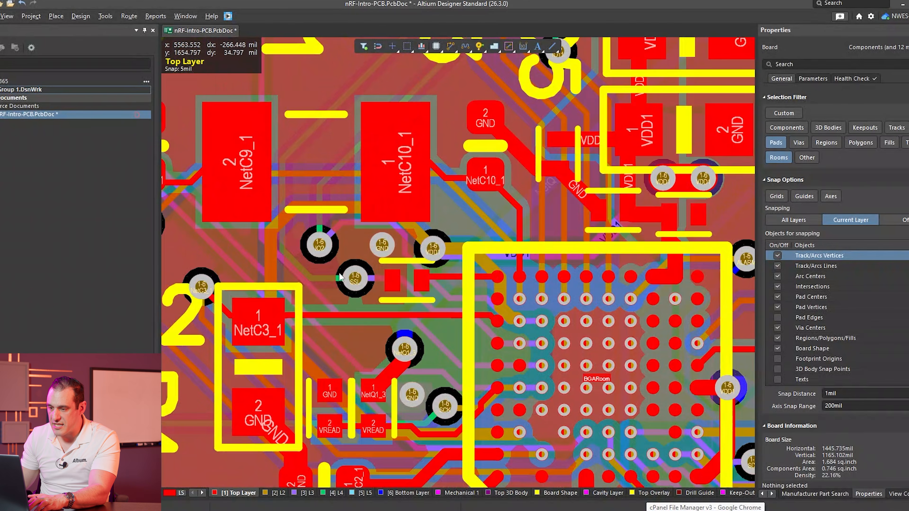
key("shift+s")
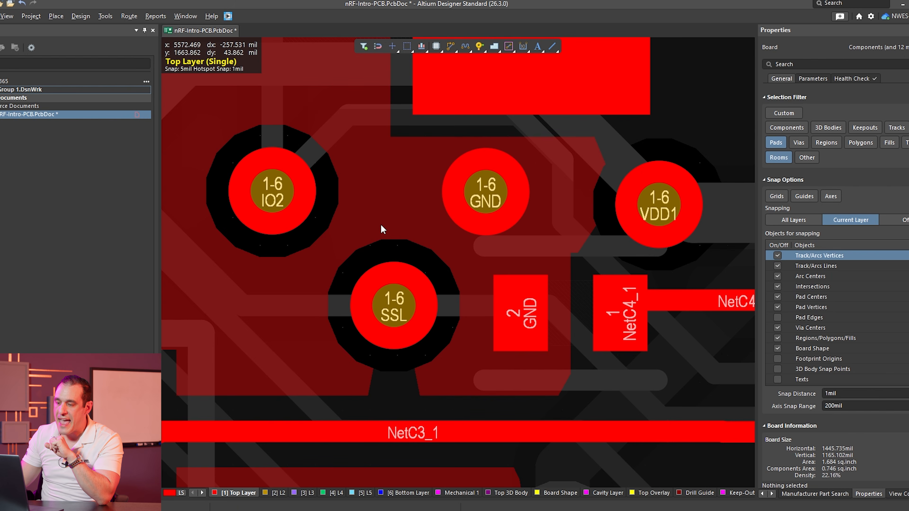
mouse_move(431, 291)
key("KP_Add")
key("KP_Add")
key("KP_Add")
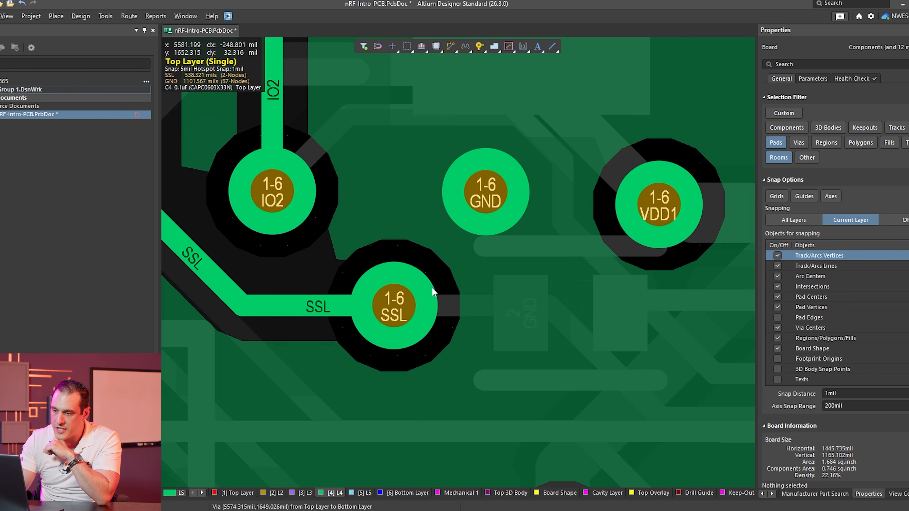
key("KP_Add")
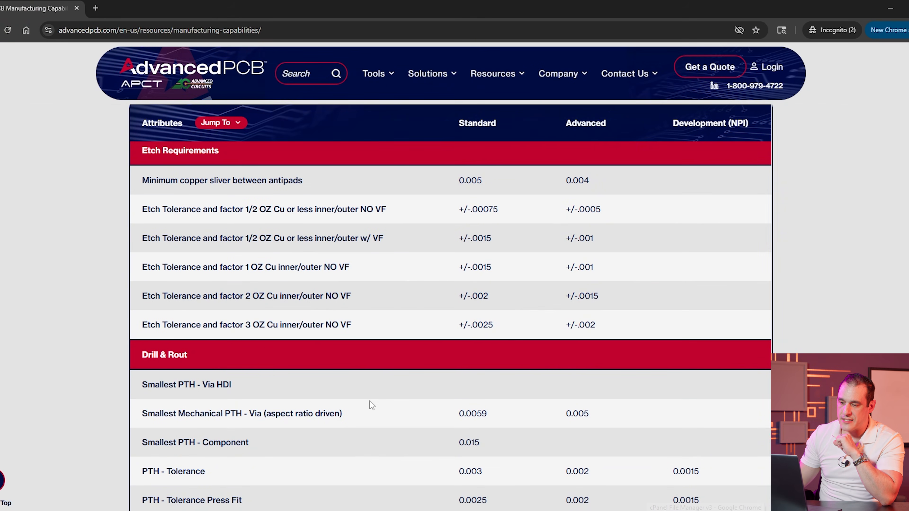
Step: Return to the fabricator's capabilities page and examine the Advanced limits for minimum pad and minimum laser drilled pad under Drill & Rout
scroll(368, 387, "down", 4)
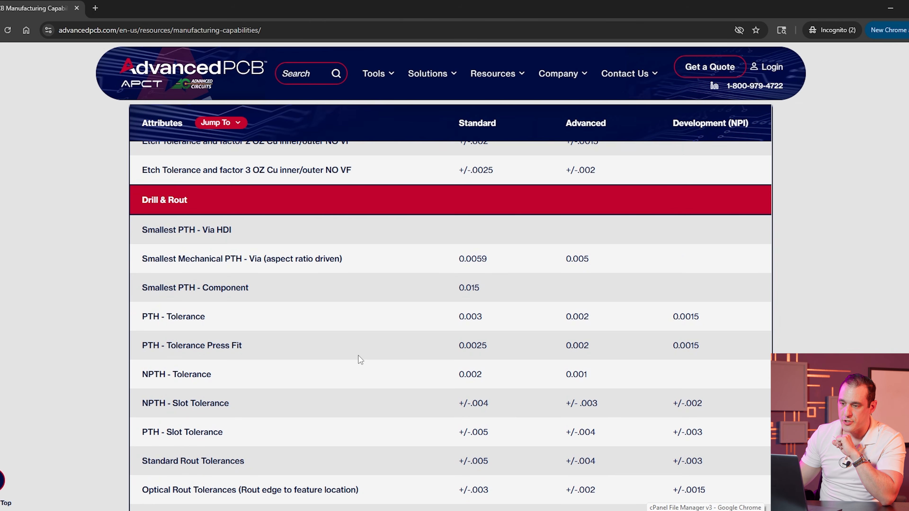
scroll(358, 361, "down", 1)
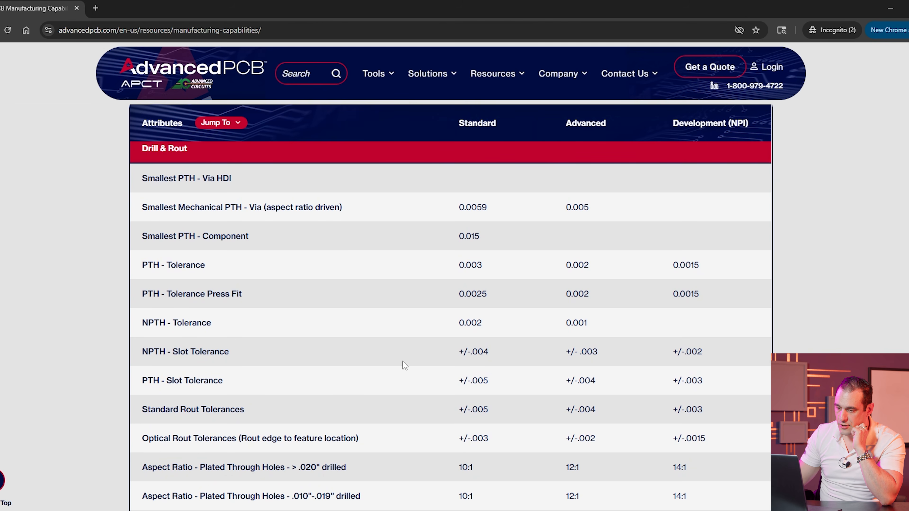
scroll(405, 368, "down", 10)
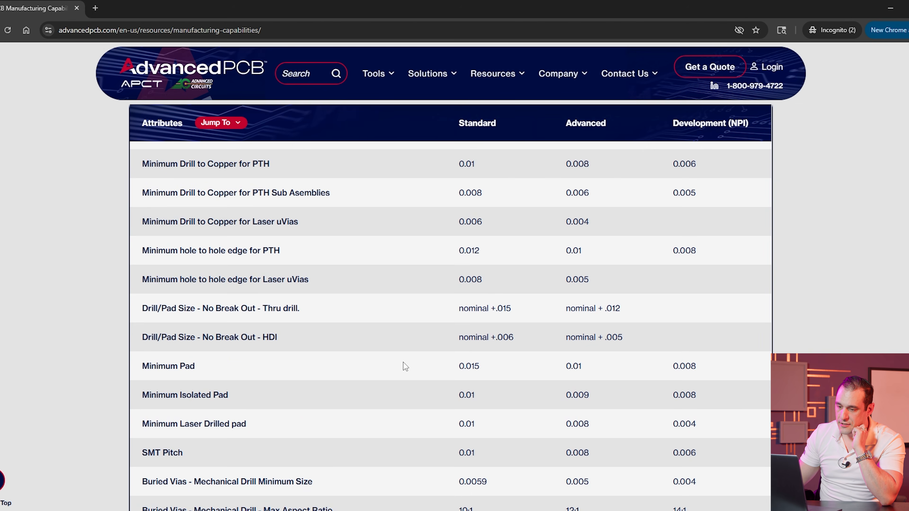
scroll(405, 363, "down", 3)
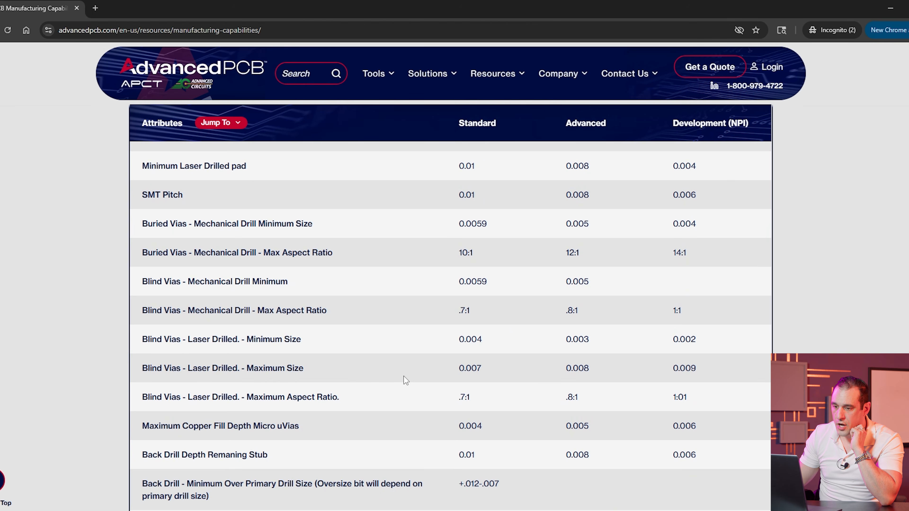
scroll(503, 392, "up", 2)
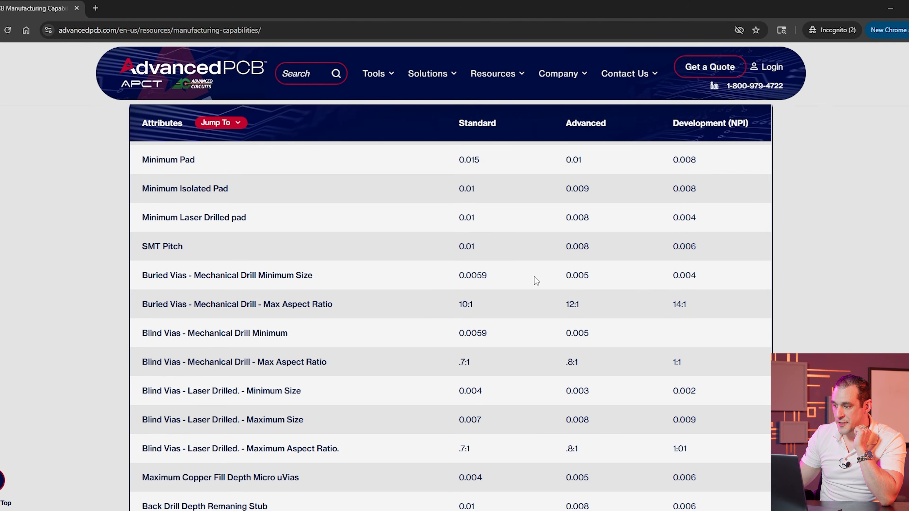
scroll(551, 245, "up", 2)
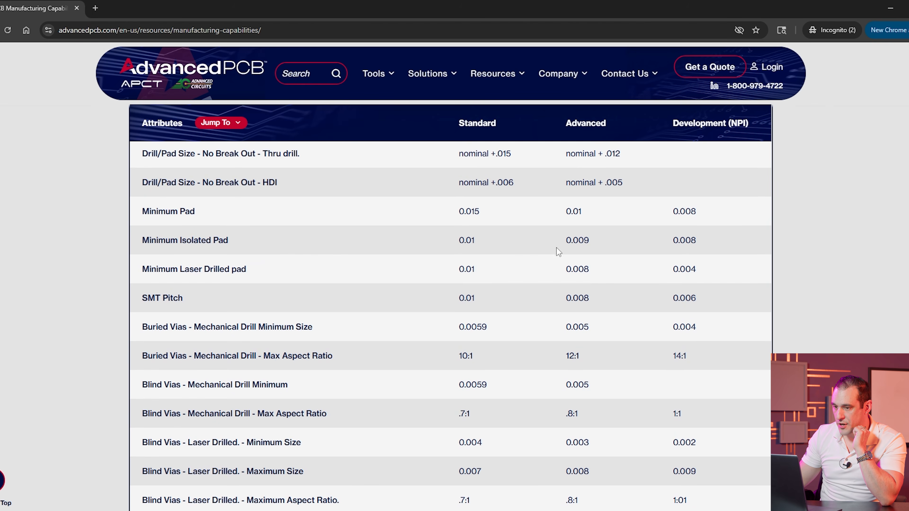
double_click(582, 269)
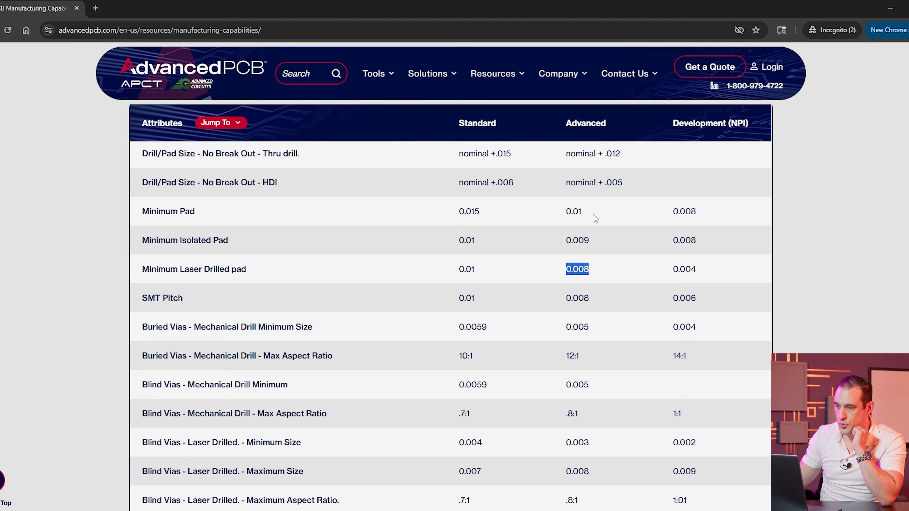
double_click(573, 211)
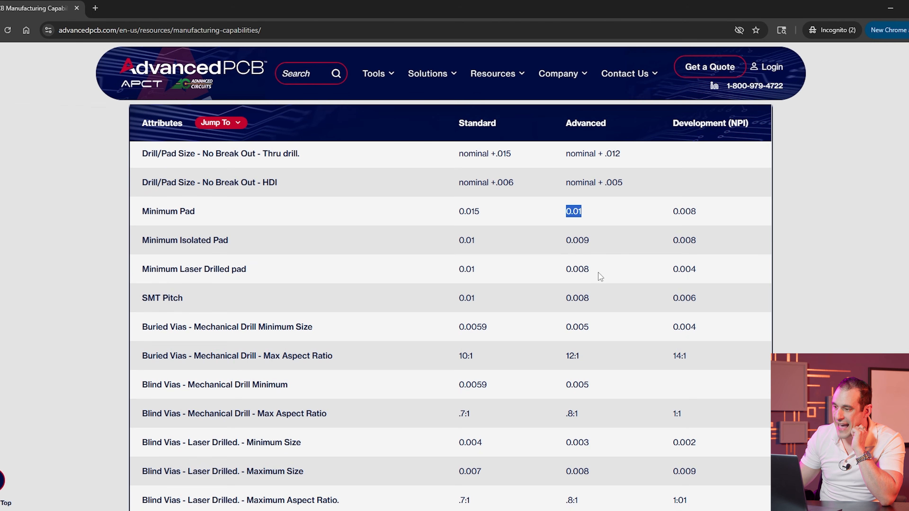
Step: Examine the minimum size, maximum size and maximum aspect ratio for laser-drilled blind vias
scroll(601, 348, "down", 4)
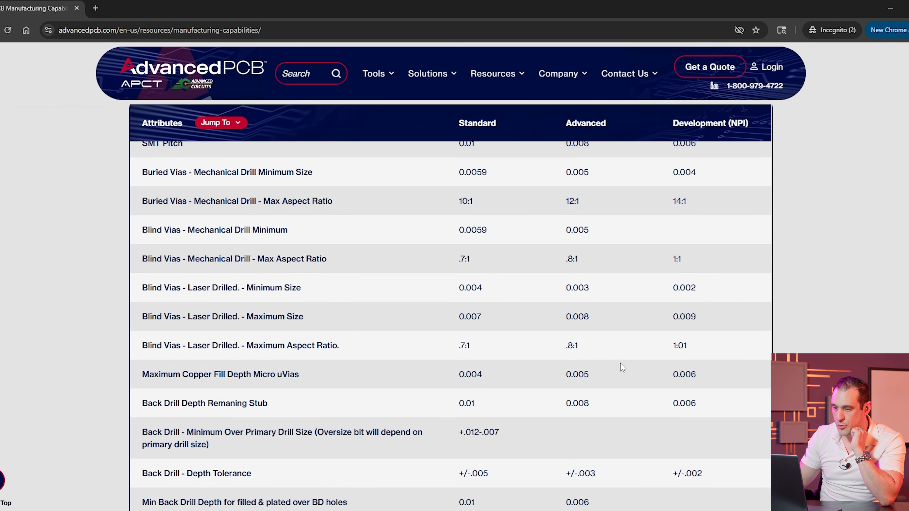
left_click_drag(616, 349, 120, 359)
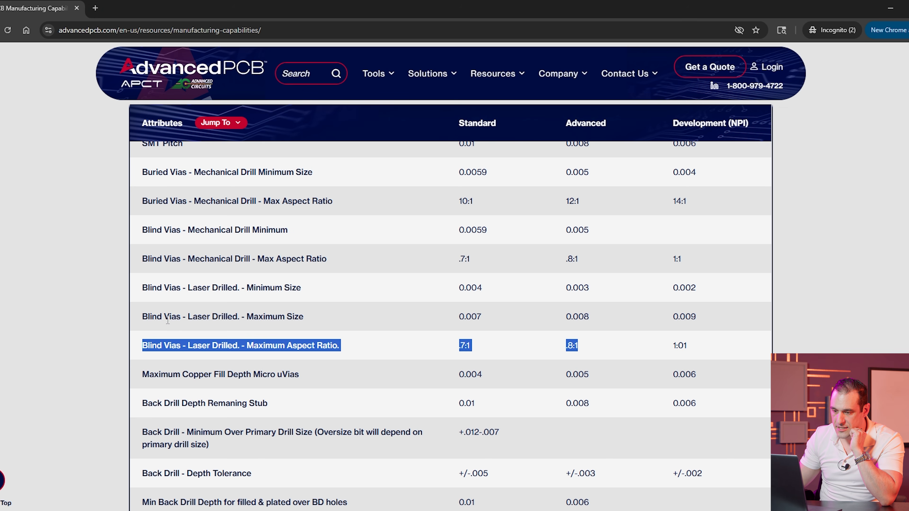
left_click_drag(631, 314, 140, 318)
left_click_drag(590, 288, 446, 294)
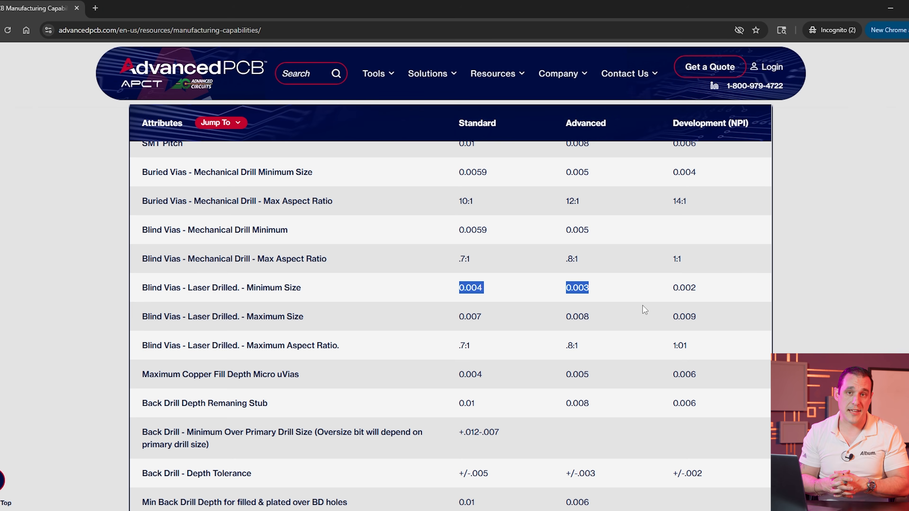
left_click_drag(603, 348, 424, 350)
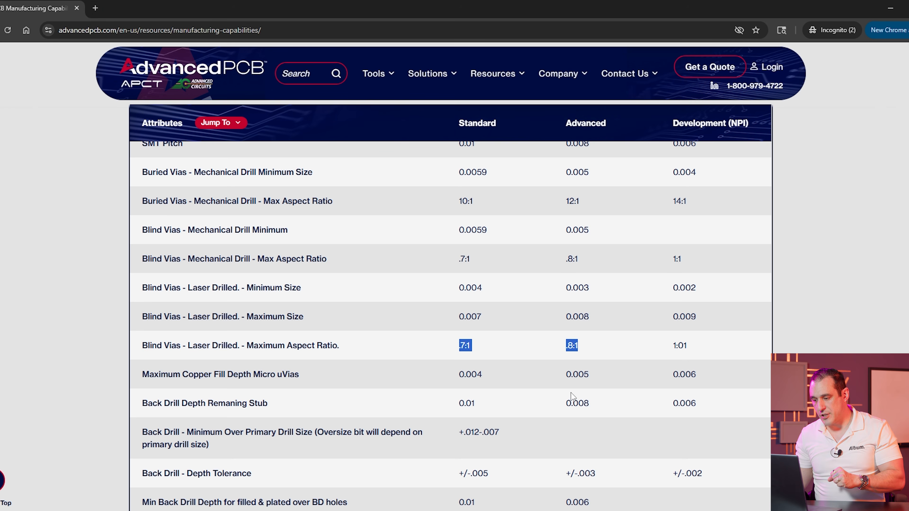
left_click(595, 347)
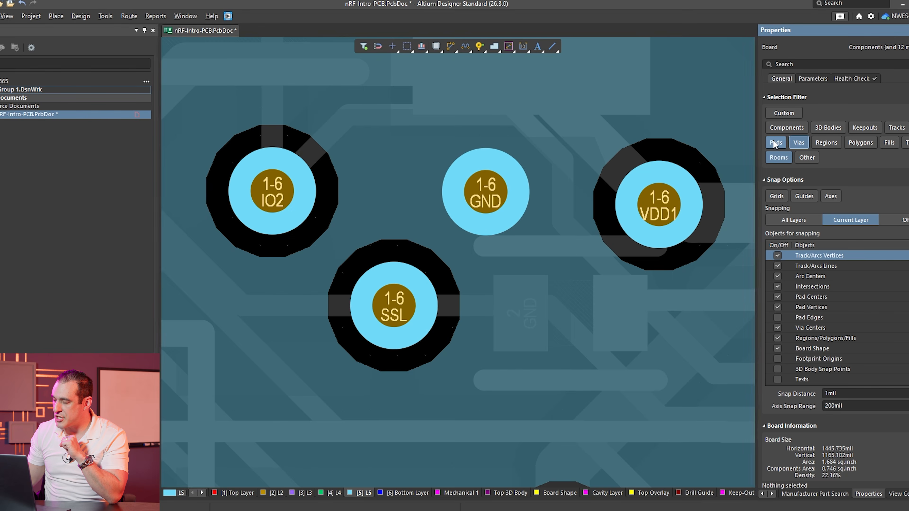
Step: Switch to Altium Designer, limit the selection filter to vias and rooms, and select the IO3 microvia at pad C9 on the Top Layer
left_click(799, 143)
left_click(773, 141)
scroll(554, 316, "down", 5, "ctrl")
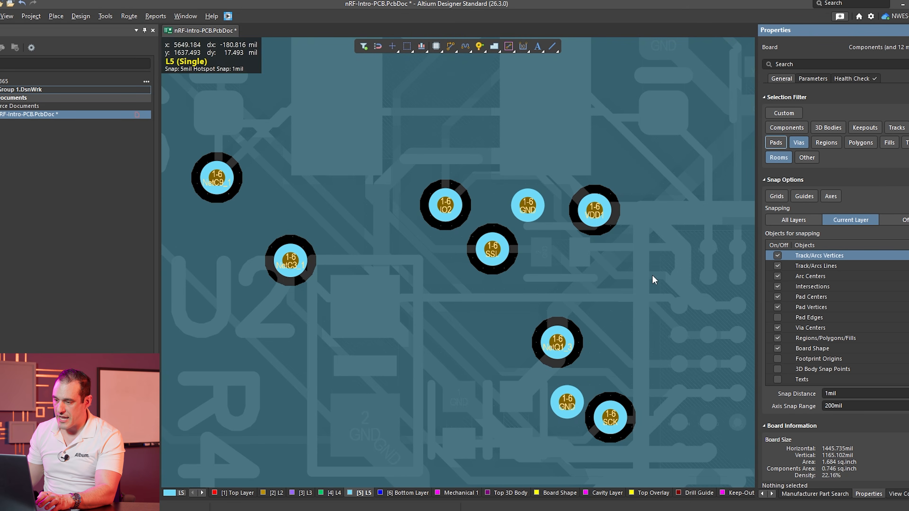
right_click_drag(630, 279, 328, 243)
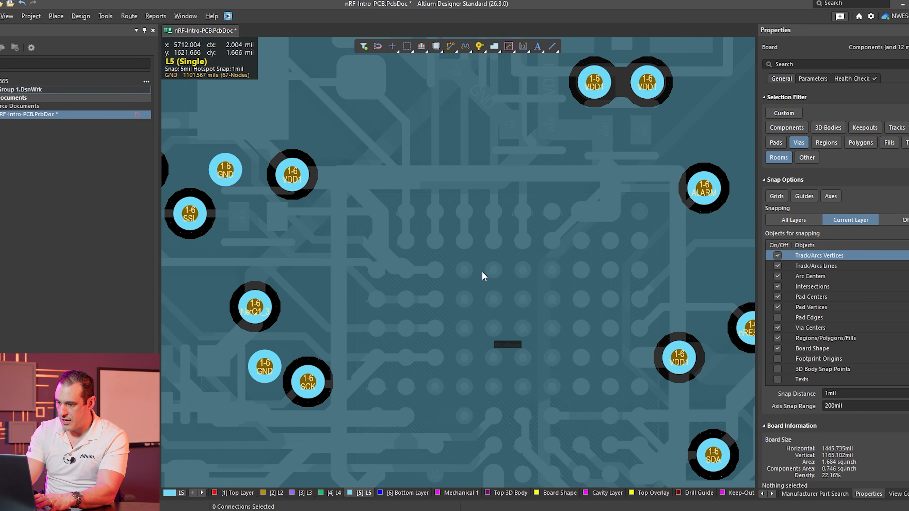
key("KP_Multiply")
key("KP_Multiply")
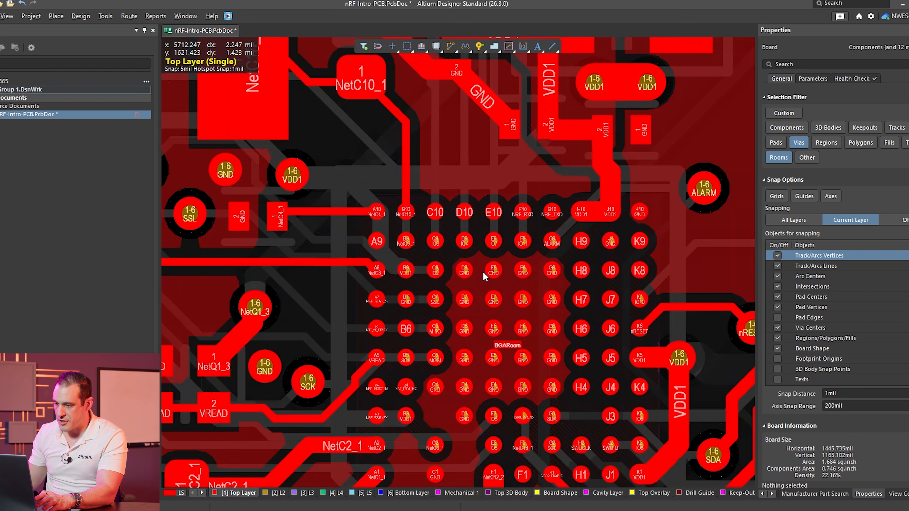
scroll(482, 271, "up", 4, "ctrl")
left_click(367, 228)
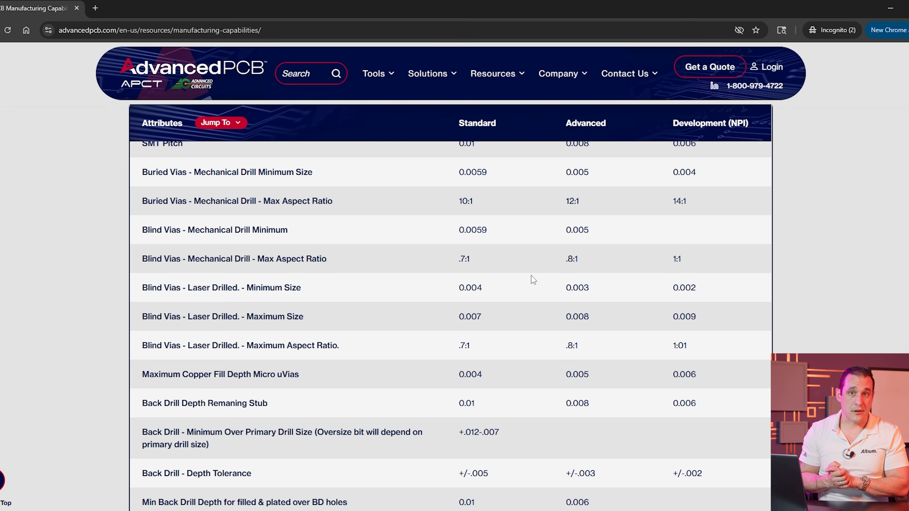
Step: Switch to the browser and examine the impedance tolerance and the maximum and minimum impedance values
scroll(532, 279, "down", 6)
scroll(564, 303, "down", 3)
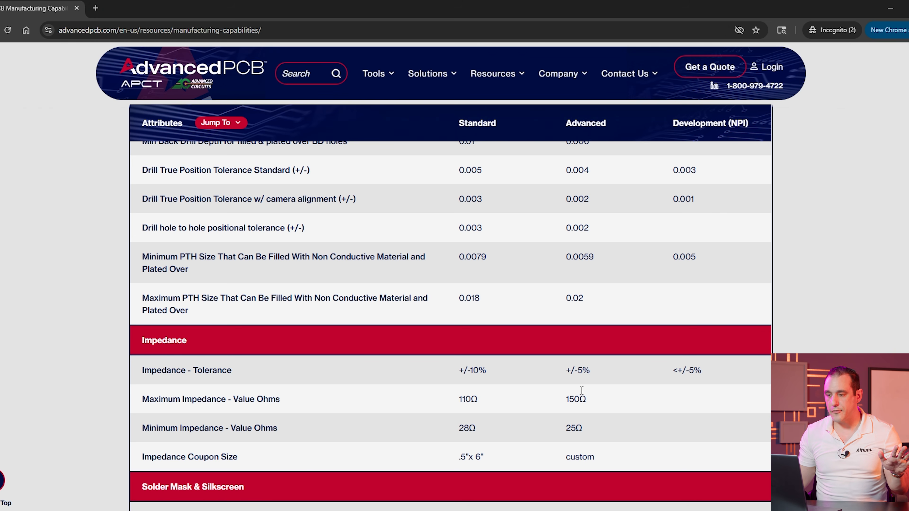
scroll(710, 417, "down", 1)
Step: Examine the solder mask web width over laminate and over copper under Solder Mask & Silkscreen
scroll(711, 417, "down", 6)
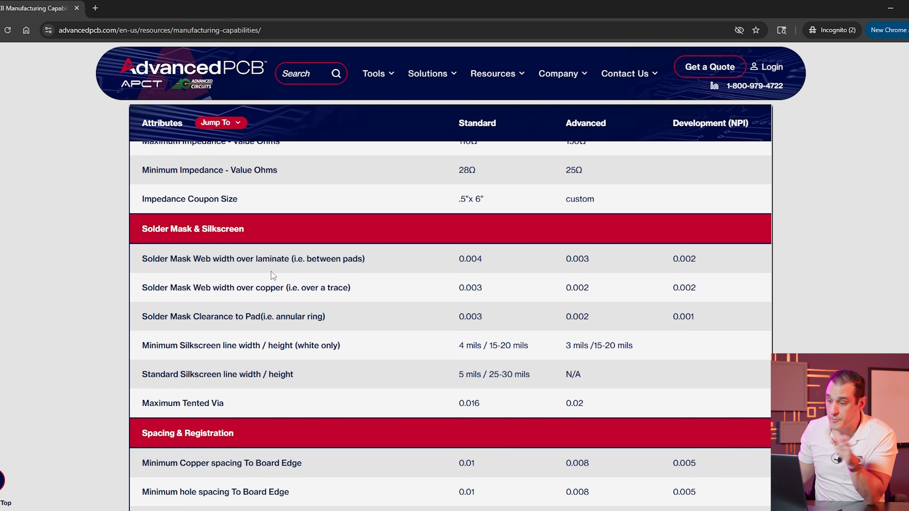
left_click_drag(237, 233, 720, 414)
left_click(602, 262)
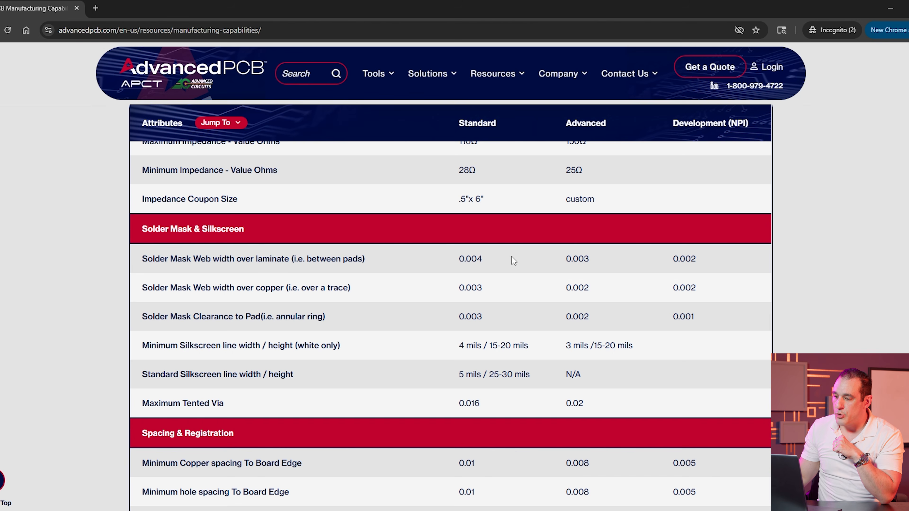
left_click_drag(501, 262, 449, 261)
left_click_drag(609, 262, 552, 280)
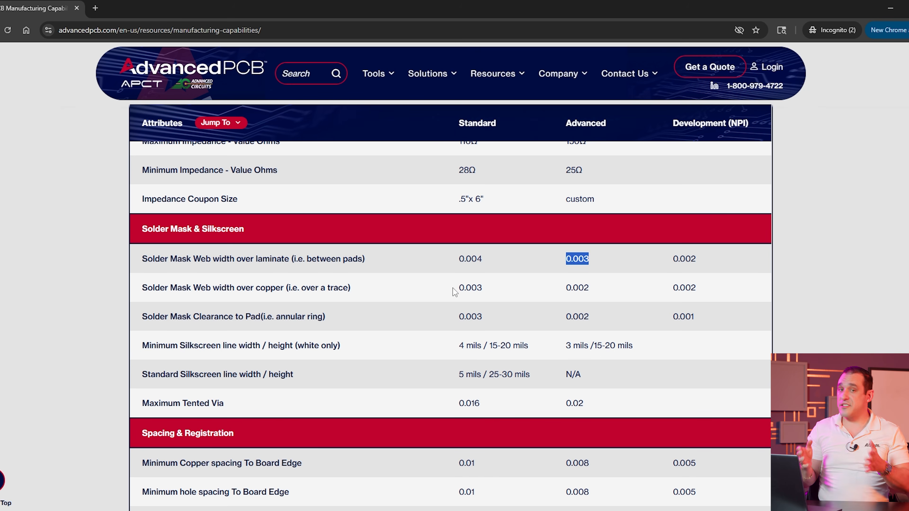
left_click_drag(643, 289, 442, 296)
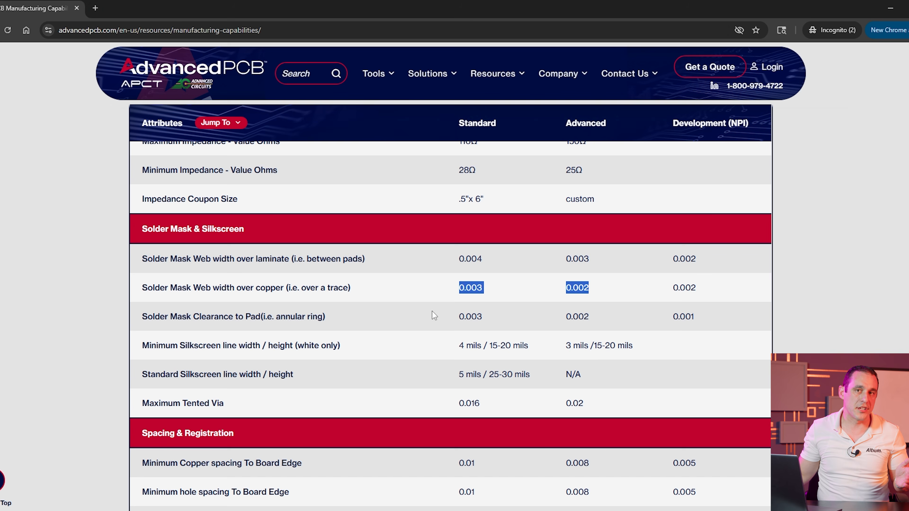
left_click_drag(593, 259, 142, 269)
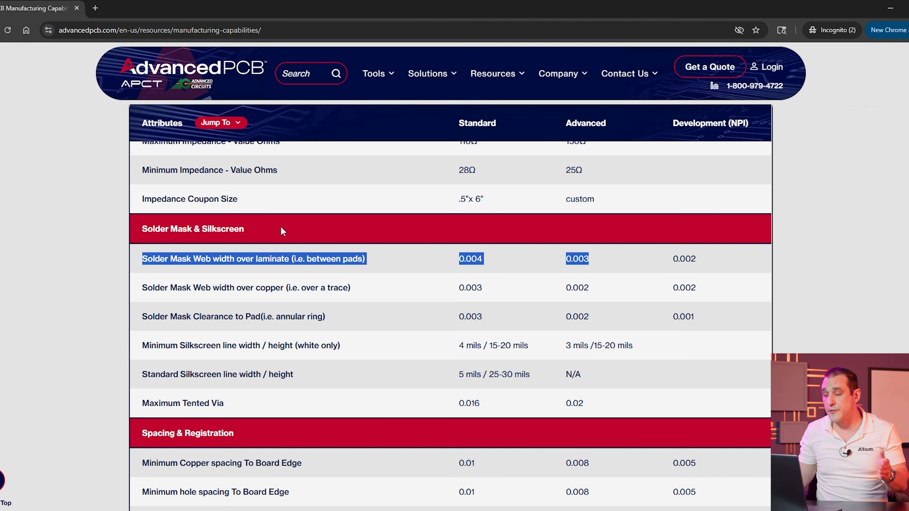
left_click_drag(670, 292, 145, 301)
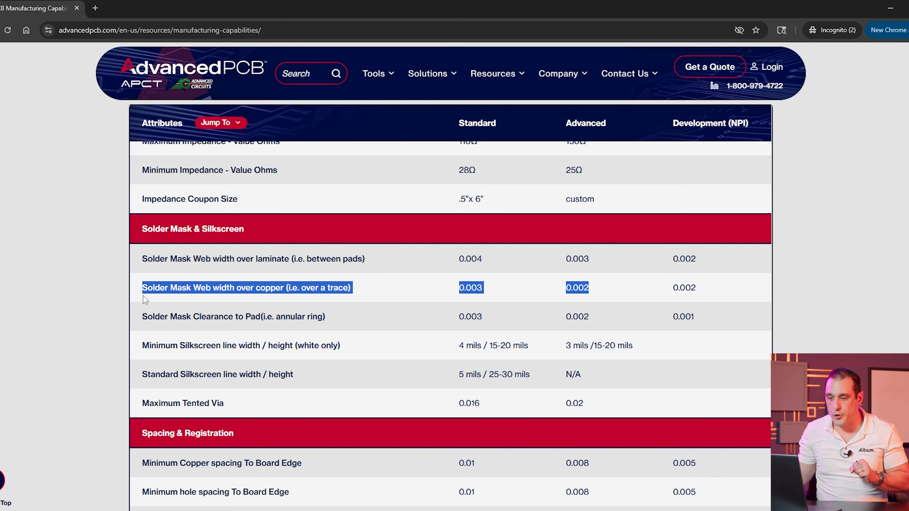
left_click(437, 409)
Step: Go back to the Impedance section and review the fabricator's impedance tolerance
scroll(589, 406, "up", 1)
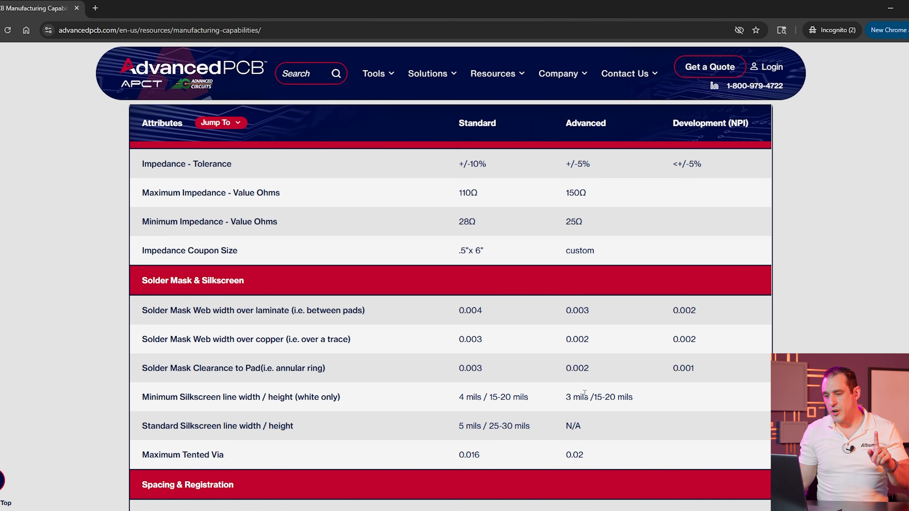
scroll(572, 390, "up", 1)
scroll(573, 390, "up", 3)
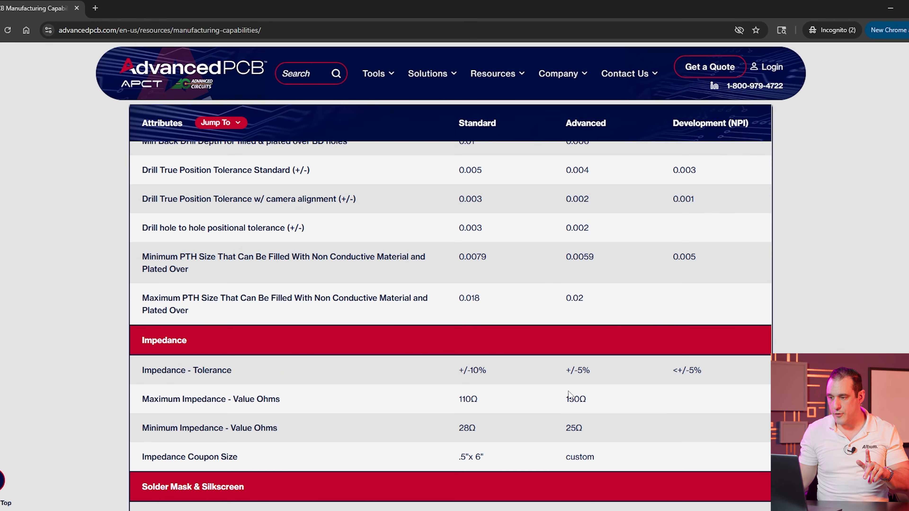
scroll(557, 415, "down", 1)
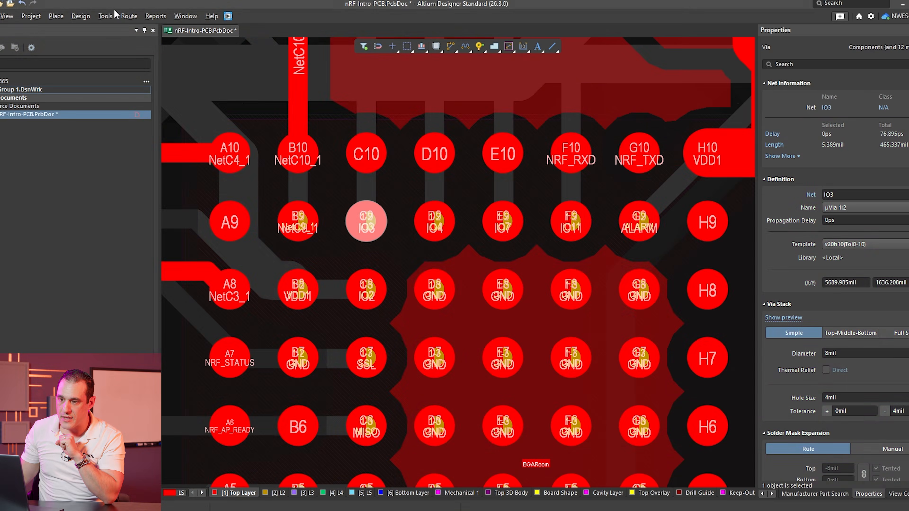
left_click(94, 16)
left_click(80, 17)
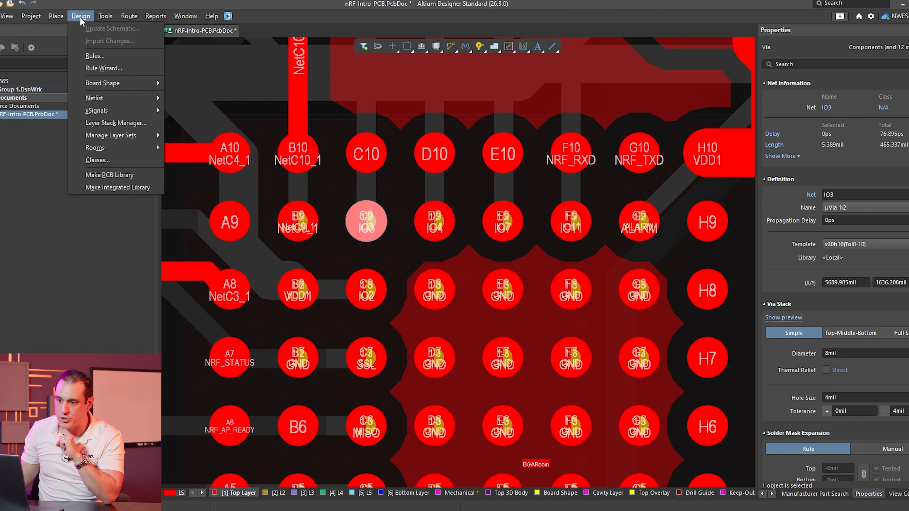
left_click(93, 56)
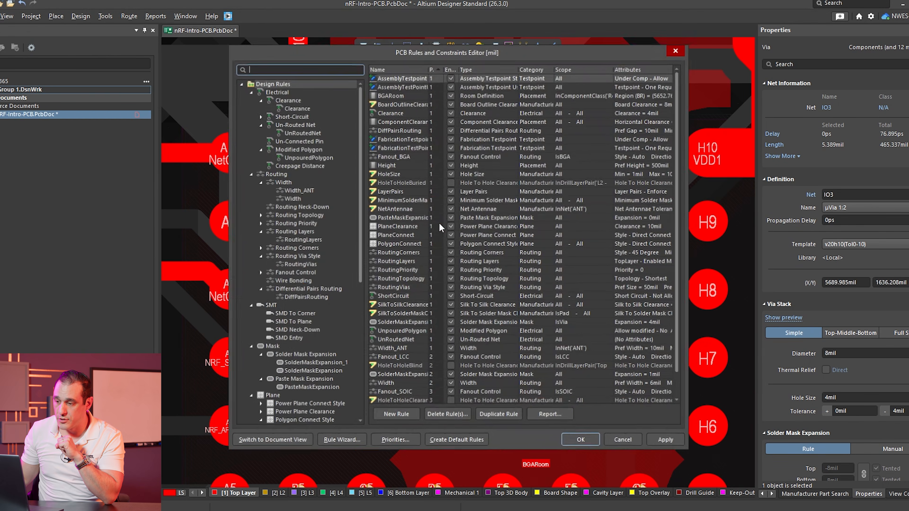
left_click(281, 181)
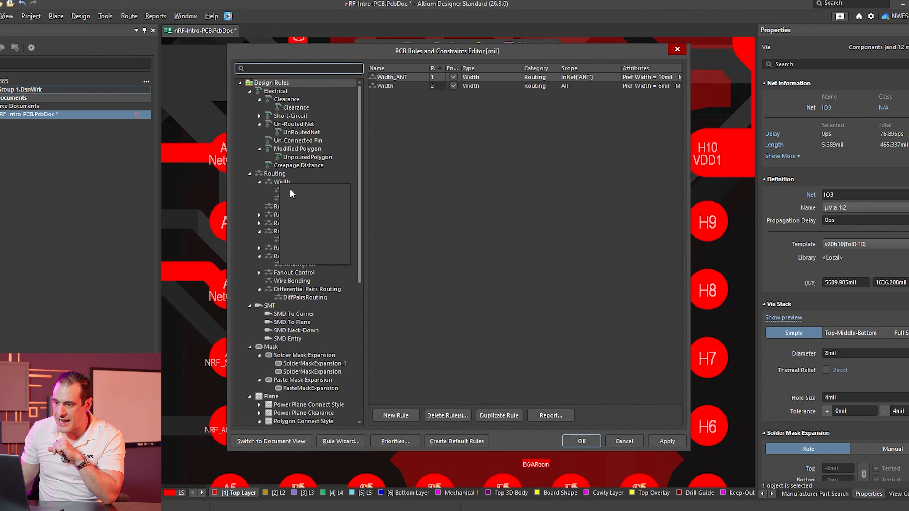
right_click(291, 182)
left_click(294, 190)
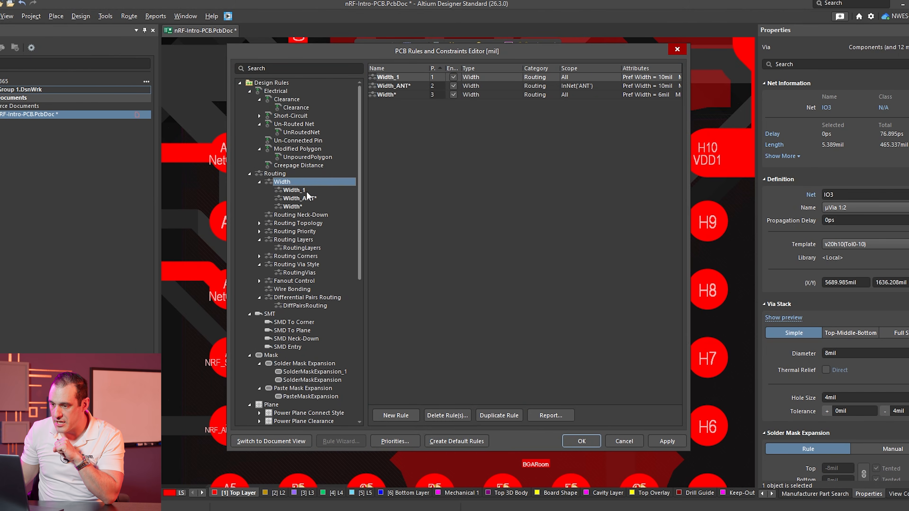
left_click(297, 193)
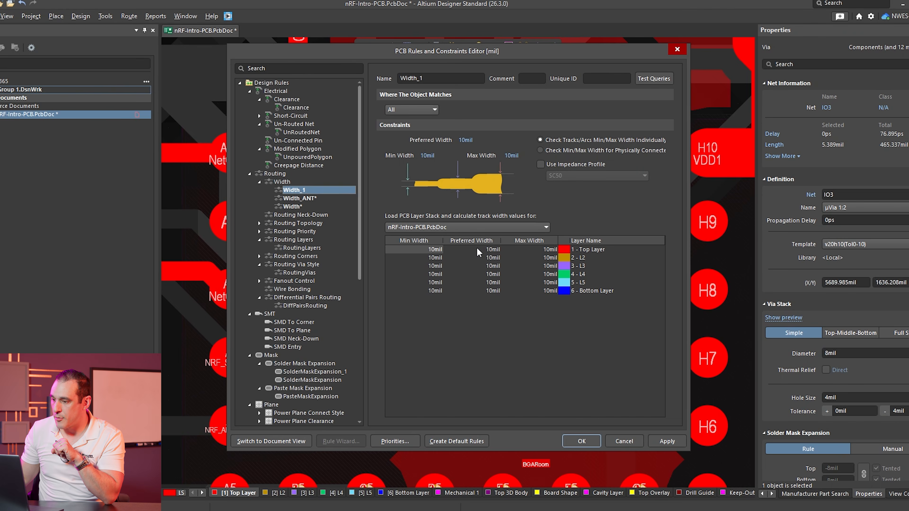
left_click(533, 247)
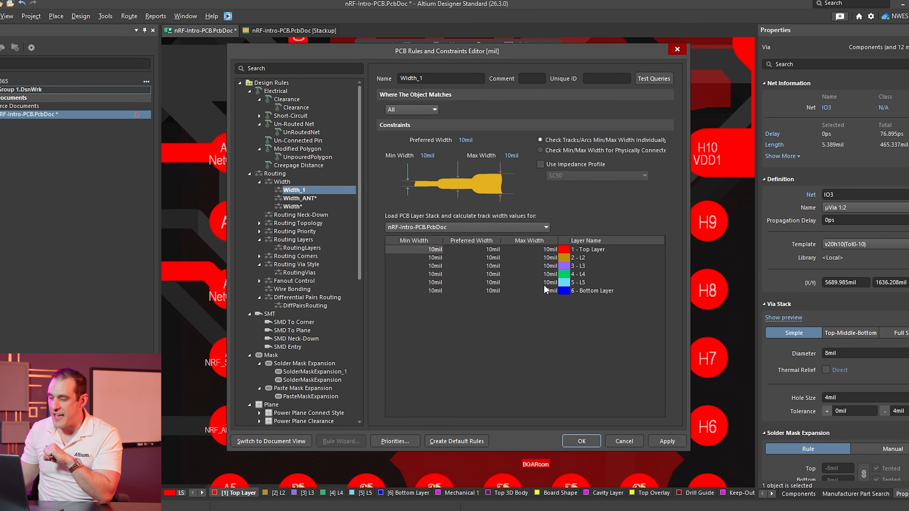
left_click(636, 444)
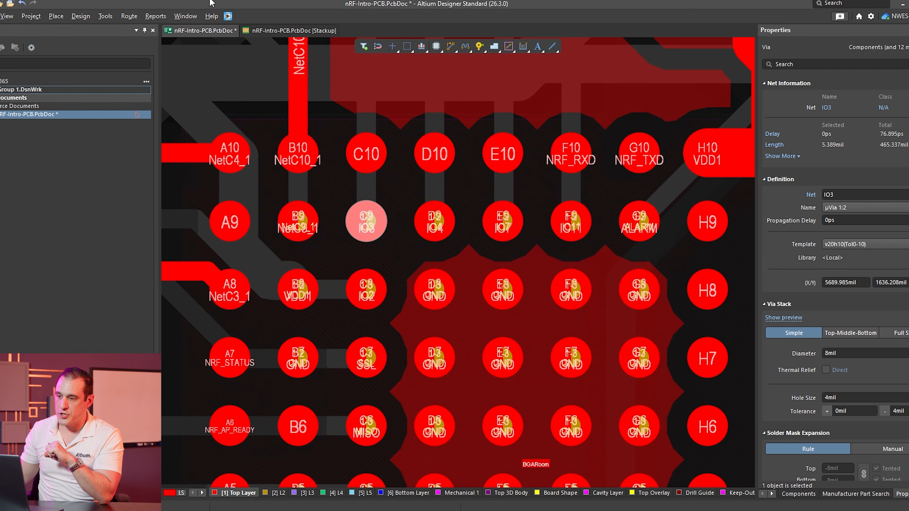
Step: Set the target tolerance of the S50 impedance profile to 5% in the board's layer stackup
left_click(293, 30)
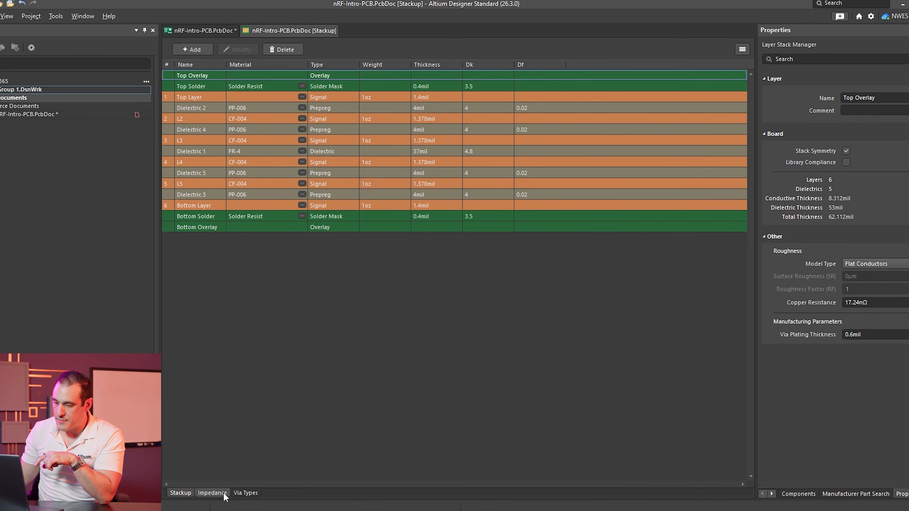
left_click(213, 493)
left_click(189, 51)
left_click(358, 49)
left_click(646, 97)
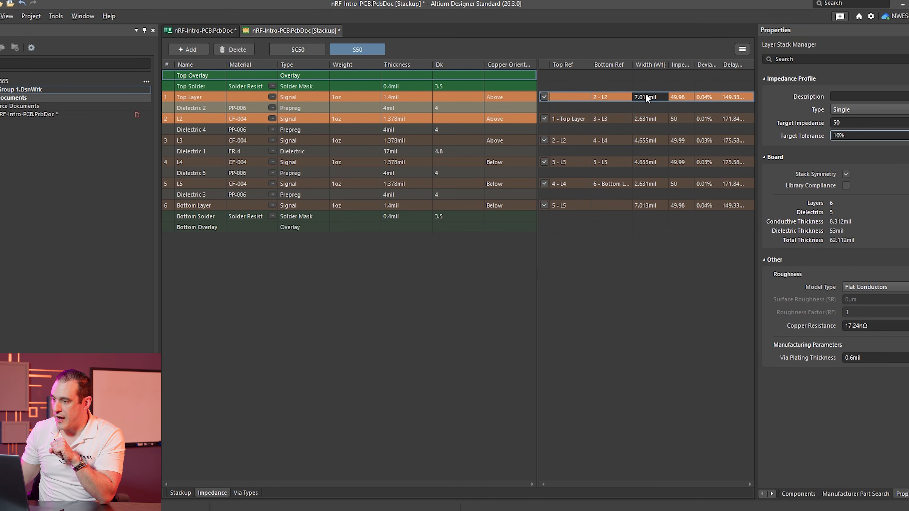
left_click(847, 135)
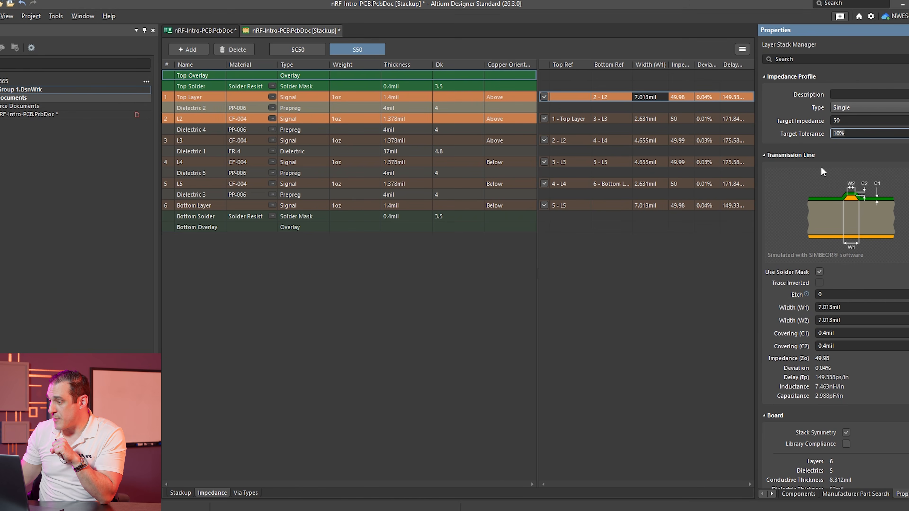
type("5%")
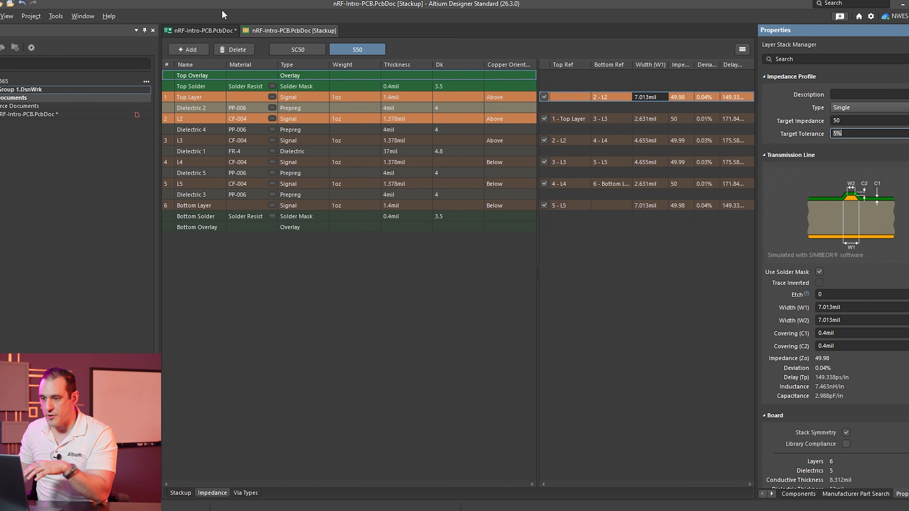
Step: Return to the nRF-Intro-PCB layout and add a new width rule to the routing design rules
left_click(227, 28)
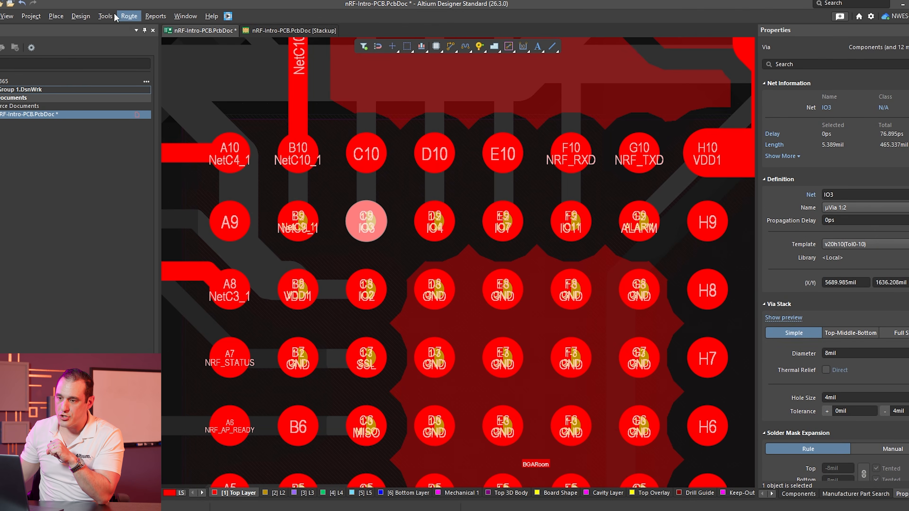
left_click(86, 17)
left_click(98, 59)
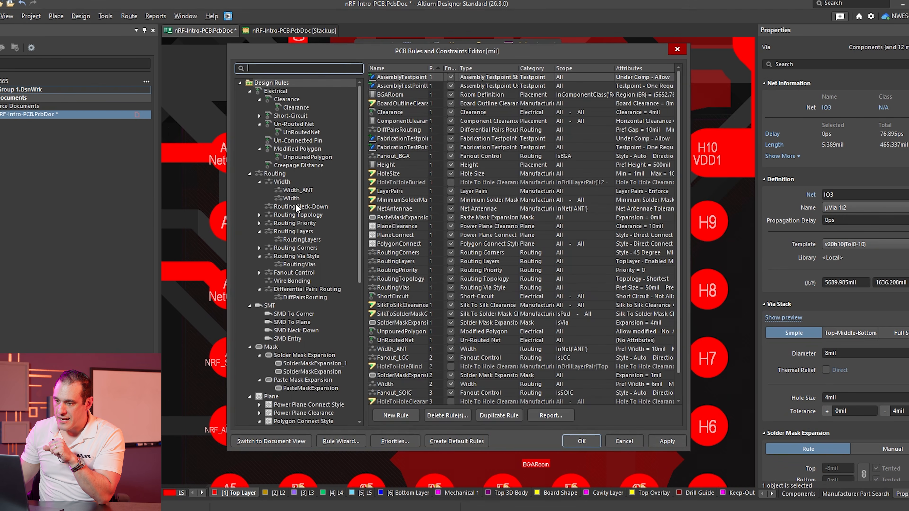
left_click(282, 181)
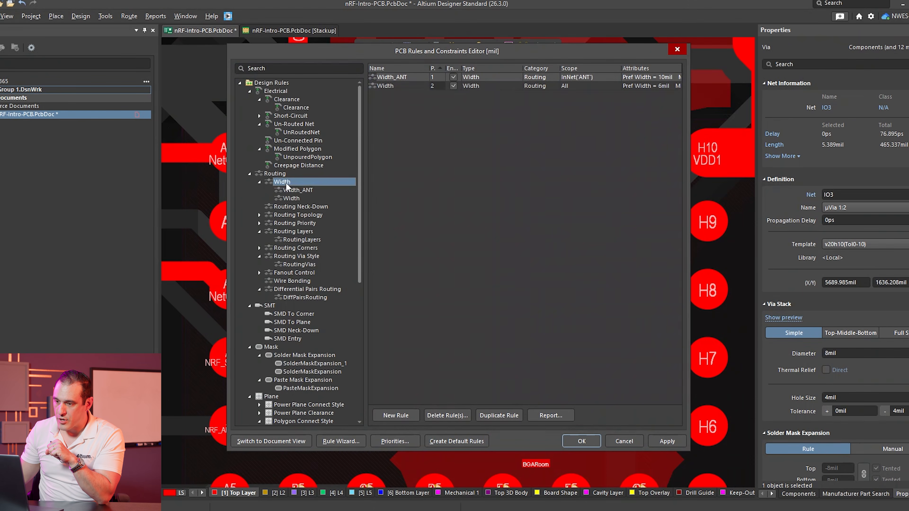
right_click(288, 182)
left_click(304, 190)
left_click(294, 190)
Step: Try applying the S50 impedance profile to the new width rule for all objects, and close the rules without saving
left_click(412, 110)
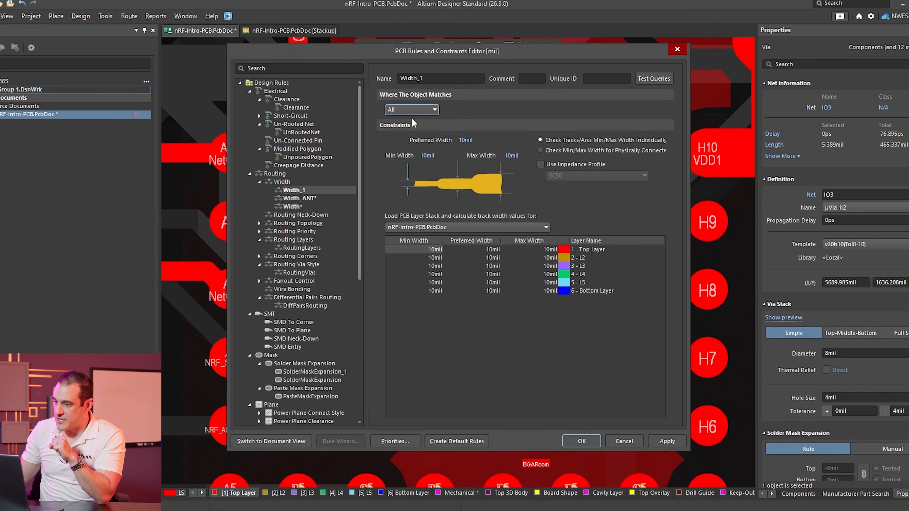
left_click(434, 110)
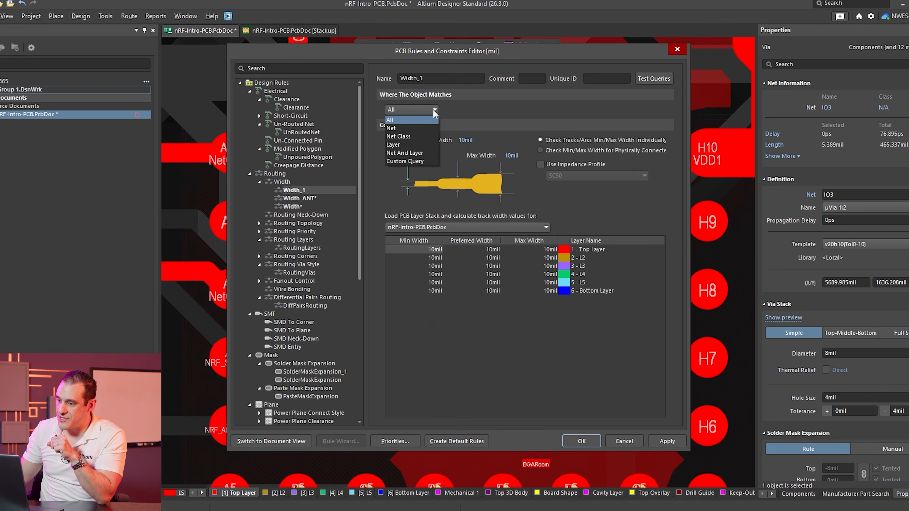
left_click(564, 112)
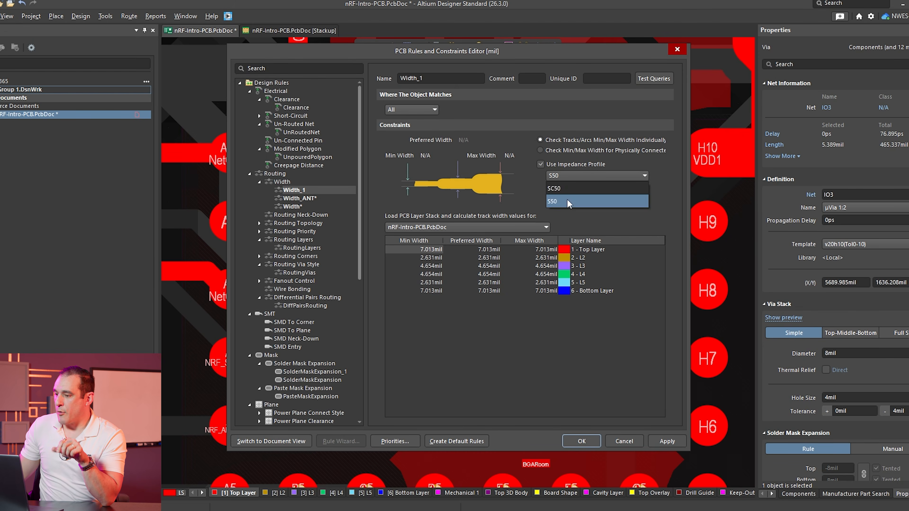
left_click(569, 202)
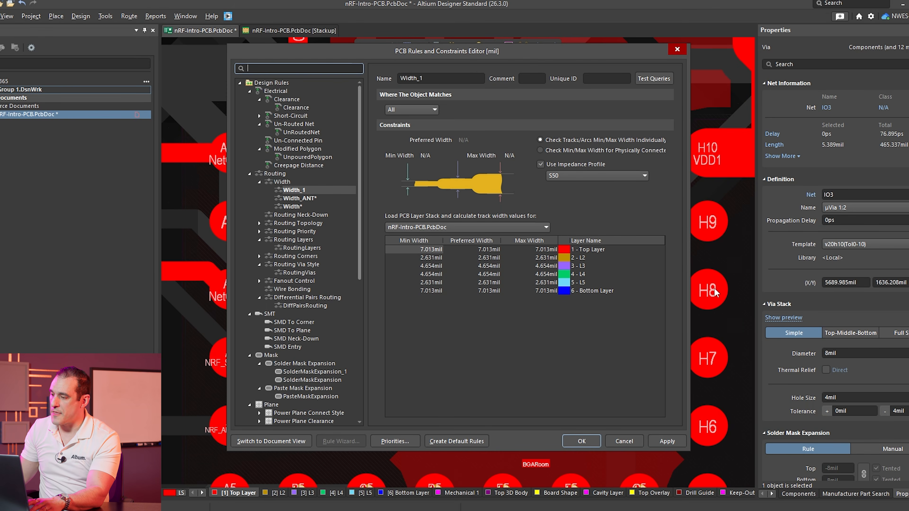
key("Escape")
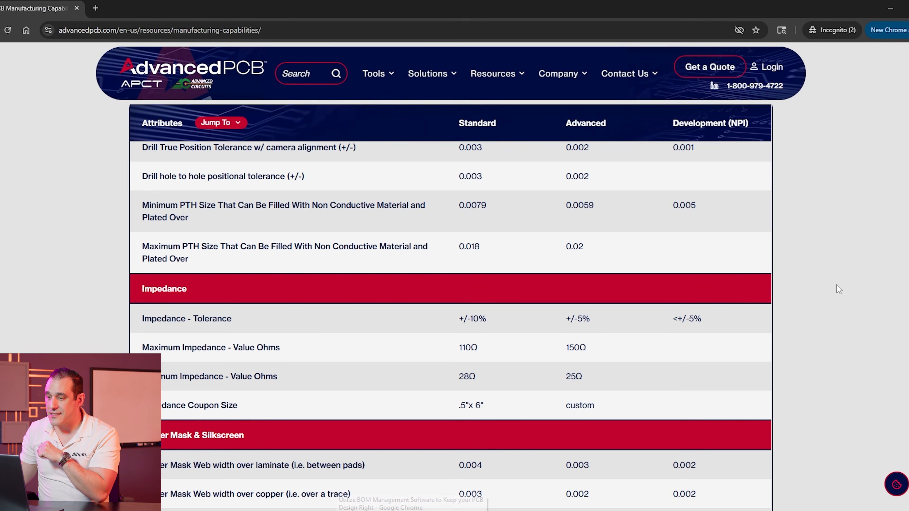
Step: Switch to the browser and review the fabricator's blind, buried and laser-drilled via limits and the minimum laser drilled pad size
scroll(842, 295, "up", 1)
scroll(841, 301, "up", 3)
scroll(840, 304, "down", 5)
scroll(840, 303, "up", 6)
scroll(838, 302, "up", 2)
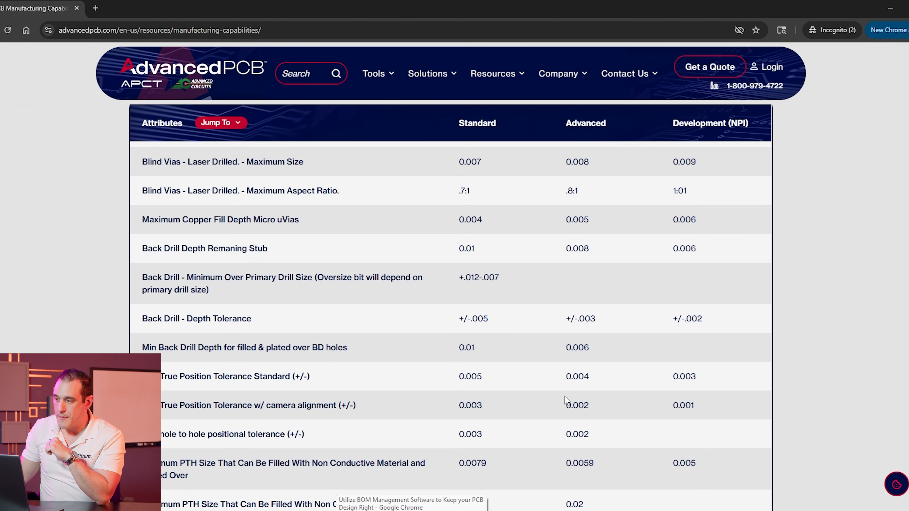
scroll(566, 399, "up", 2)
scroll(566, 398, "up", 1)
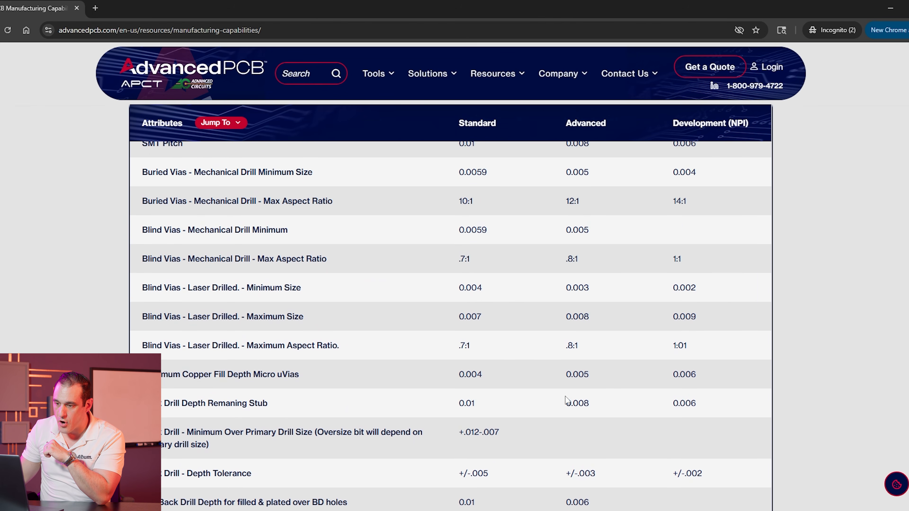
scroll(566, 398, "up", 4)
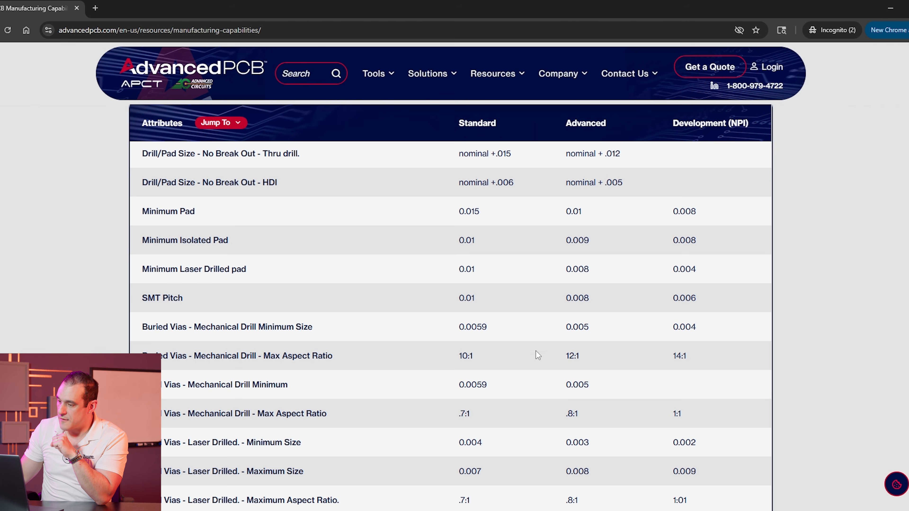
left_click_drag(466, 272, 436, 271)
left_click(488, 275)
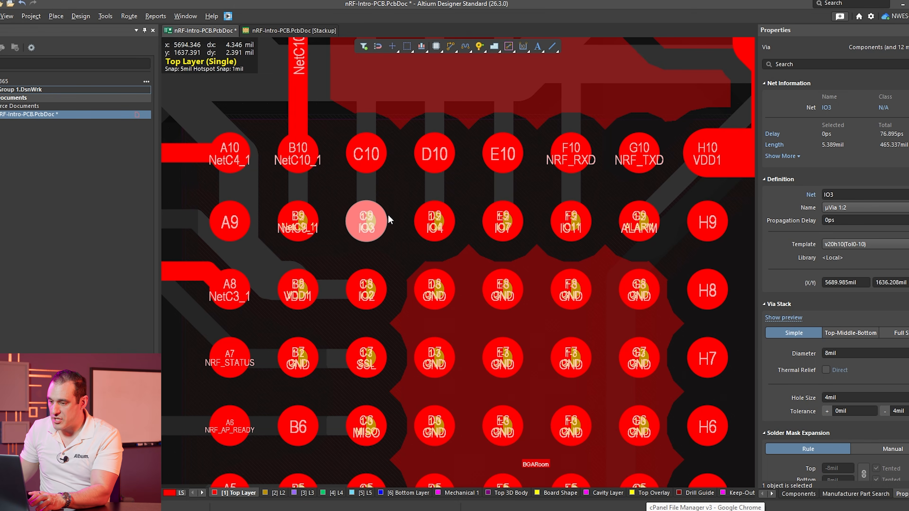
Step: Switch to Altium Designer, add the IO4 microvia at D9 to the IO3 via selection, and set both diameters to 10 mil
scroll(387, 214, "up", 2, "ctrl")
left_click(468, 362, "shift")
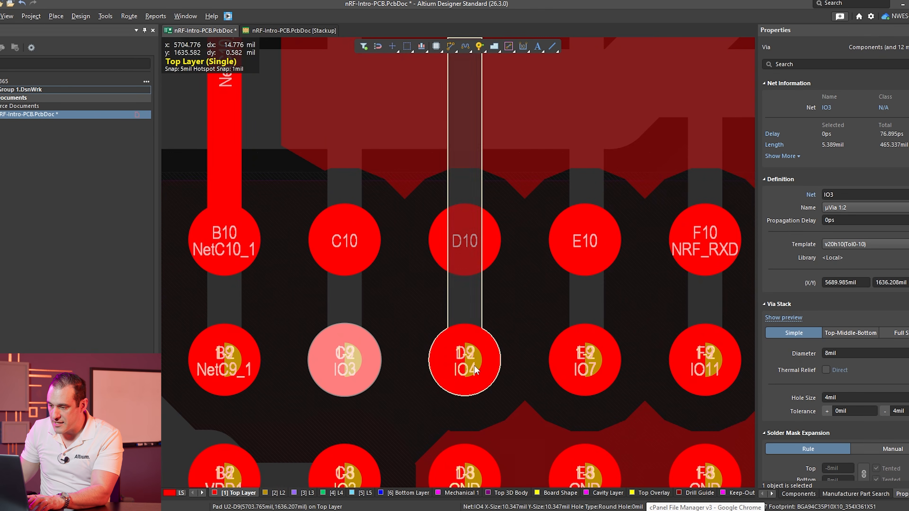
left_click(856, 345)
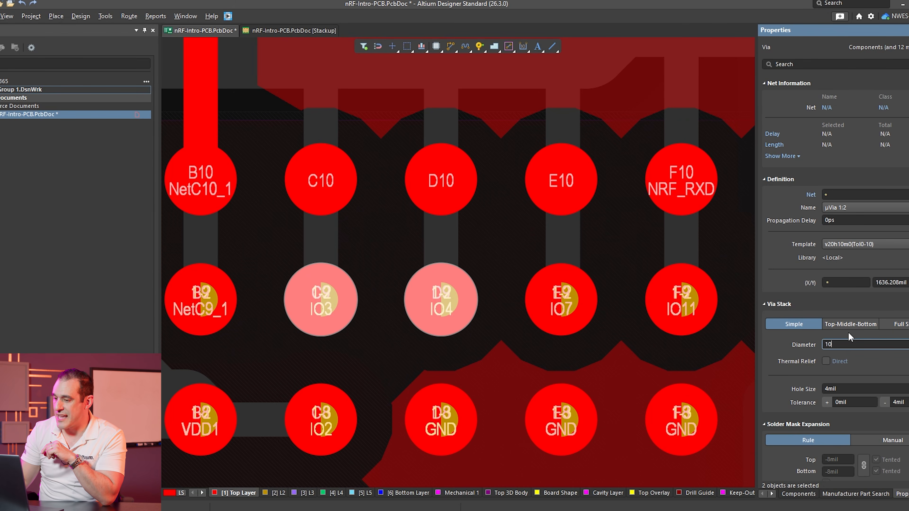
key("Return")
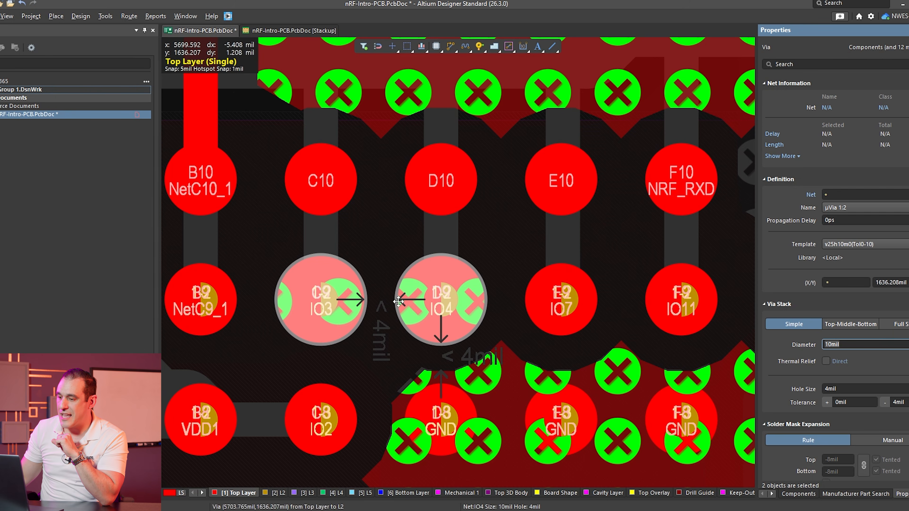
Step: Repour all polygons on the board to suit the enlarged microvias
type("tgaa")
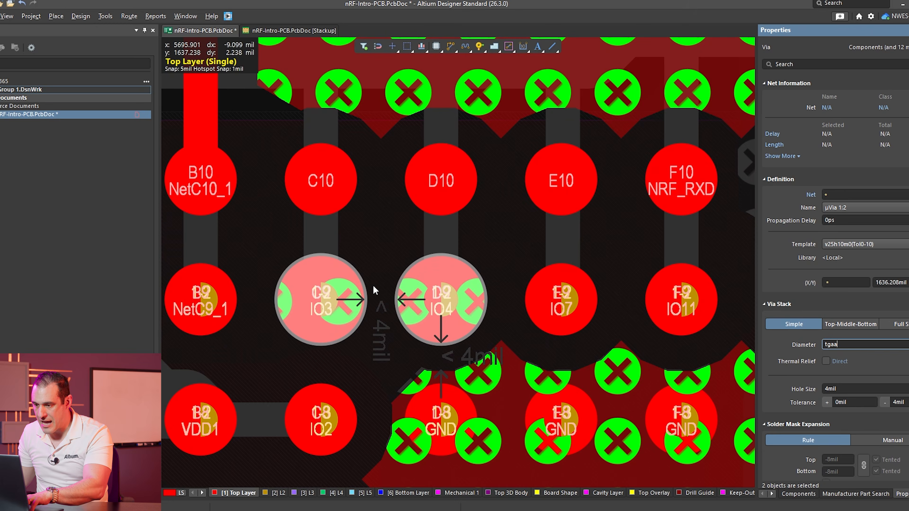
left_click(370, 278)
key("t")
key("g")
key("a")
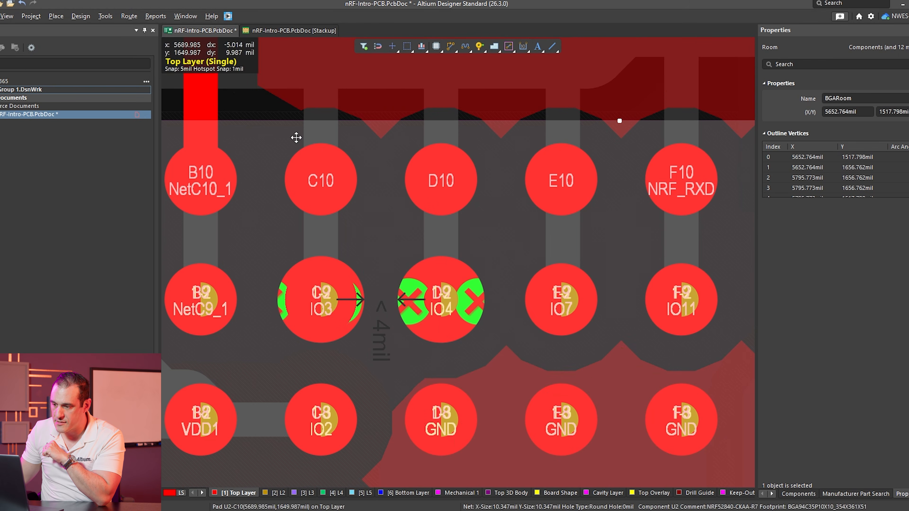
Step: Set the minimum clearance in the electrical Clearance design rule to 3 mil and save the rules
left_click(88, 17)
left_click(105, 56)
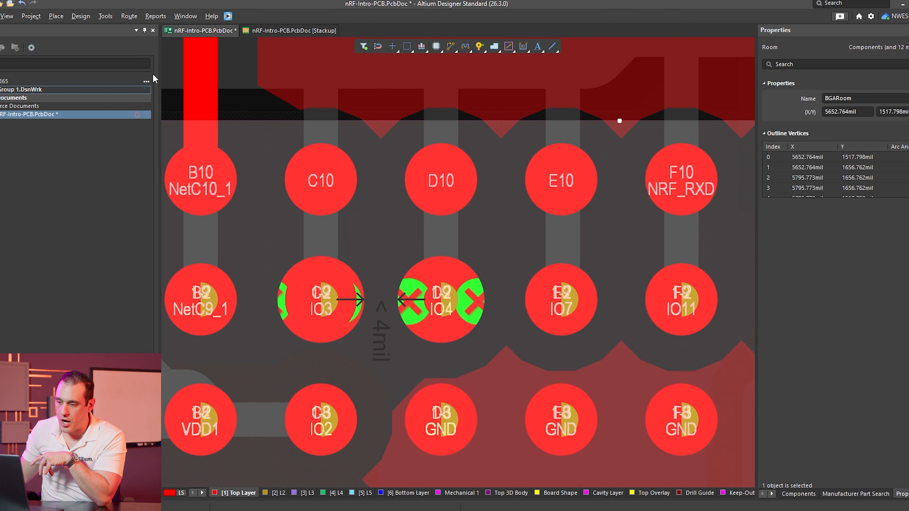
left_click(305, 108)
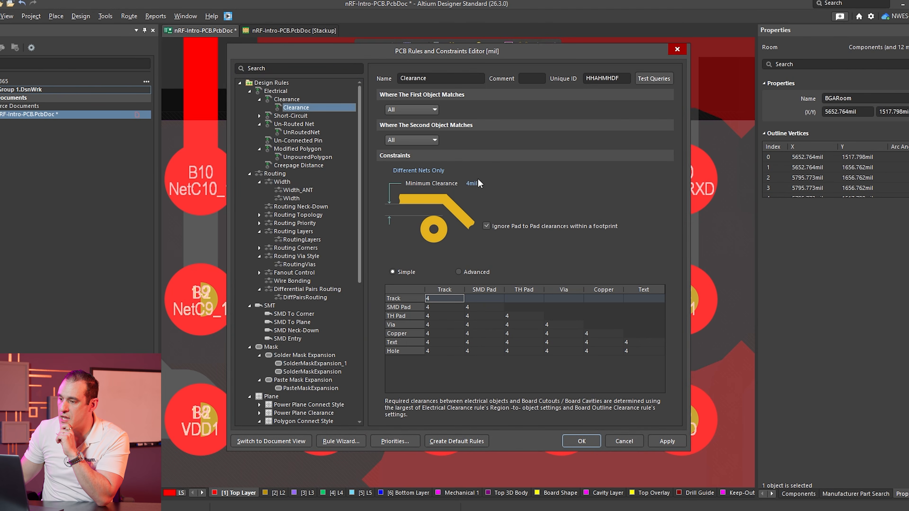
left_click(474, 183)
type("3")
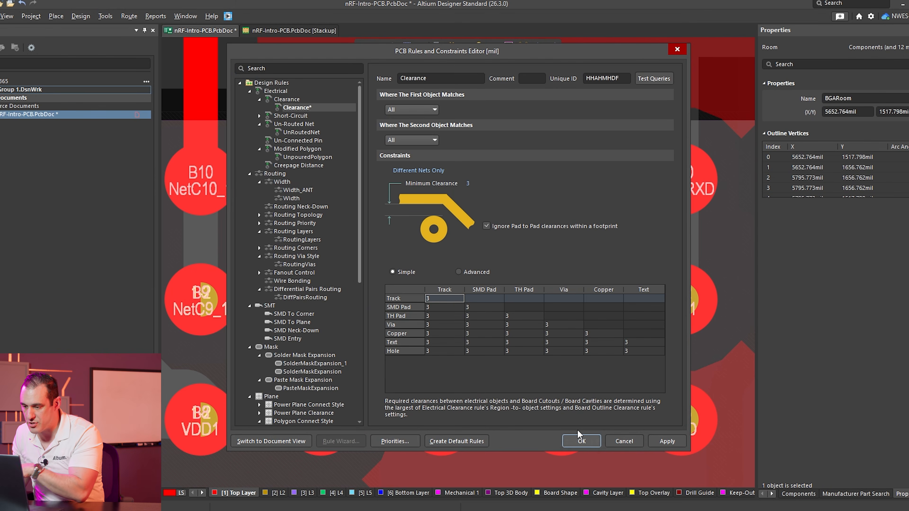
left_click(575, 442)
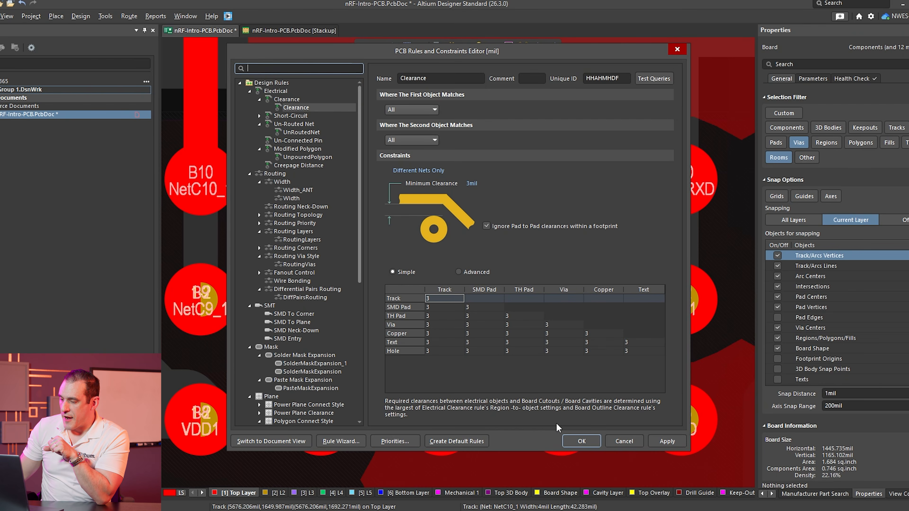
left_click(588, 442)
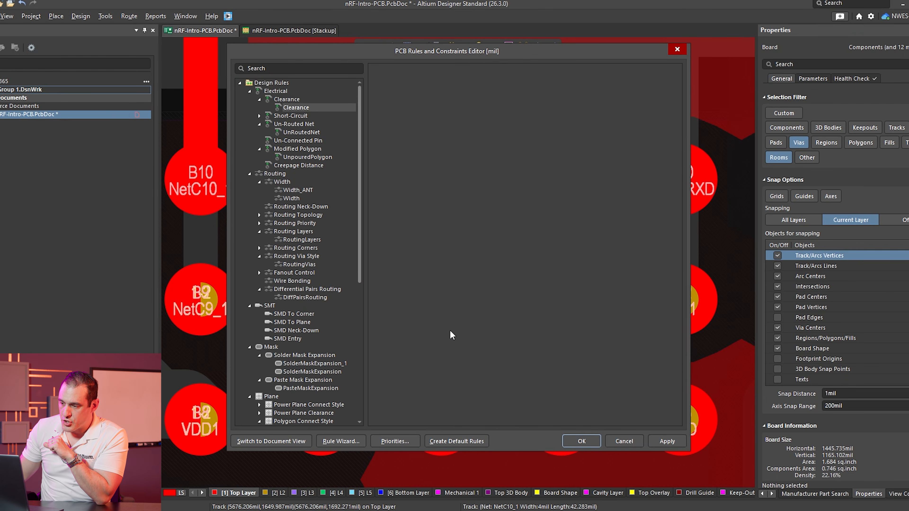
left_click(580, 441)
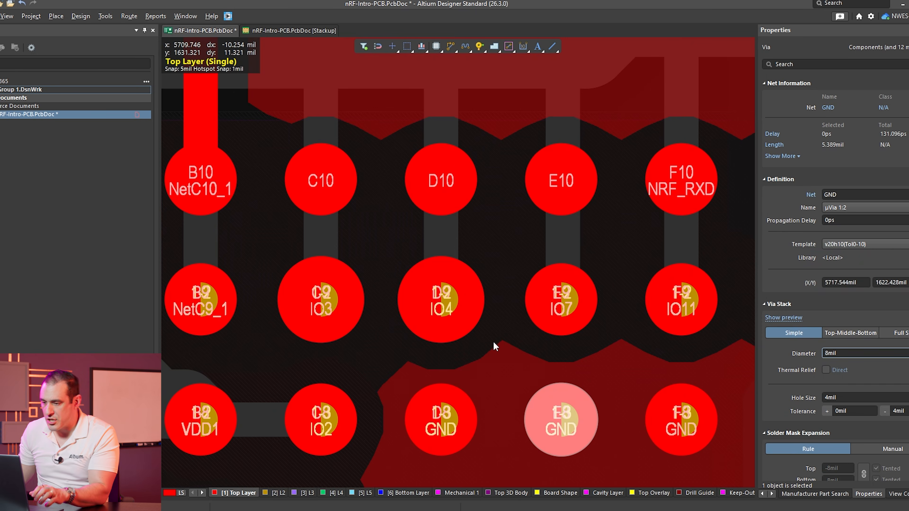
Step: Inspect the IO4 microvia, limit the selection filter to pads, and examine the sizes and solder mask expansion of pads E10 and D9
left_click(412, 293)
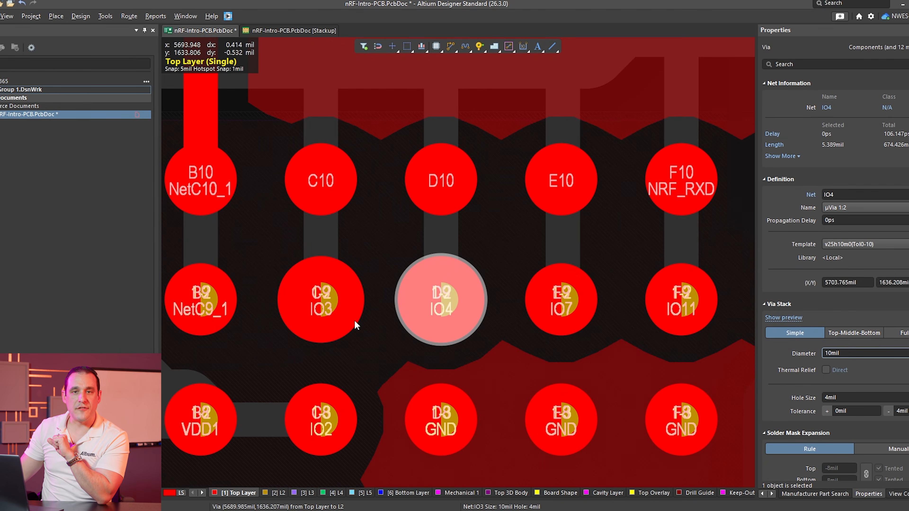
left_click(469, 229)
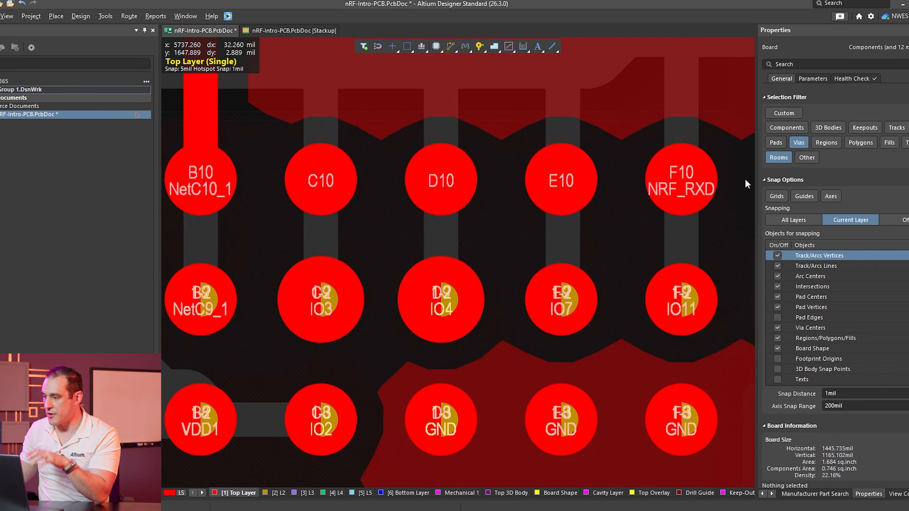
left_click(576, 200)
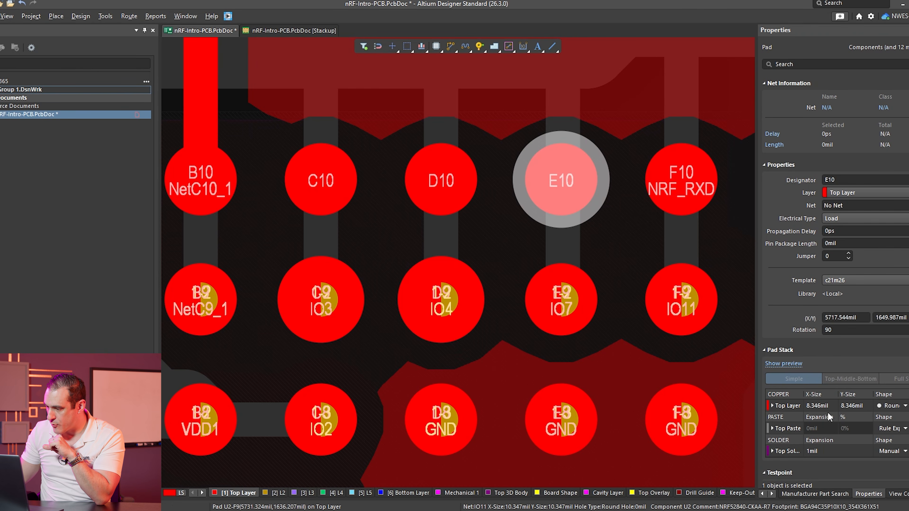
left_click(469, 285)
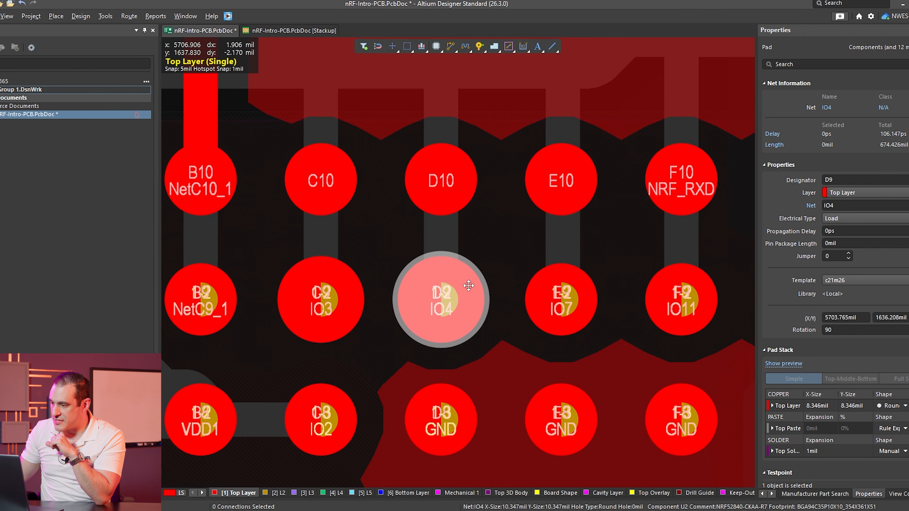
left_click(427, 327)
left_click(427, 326)
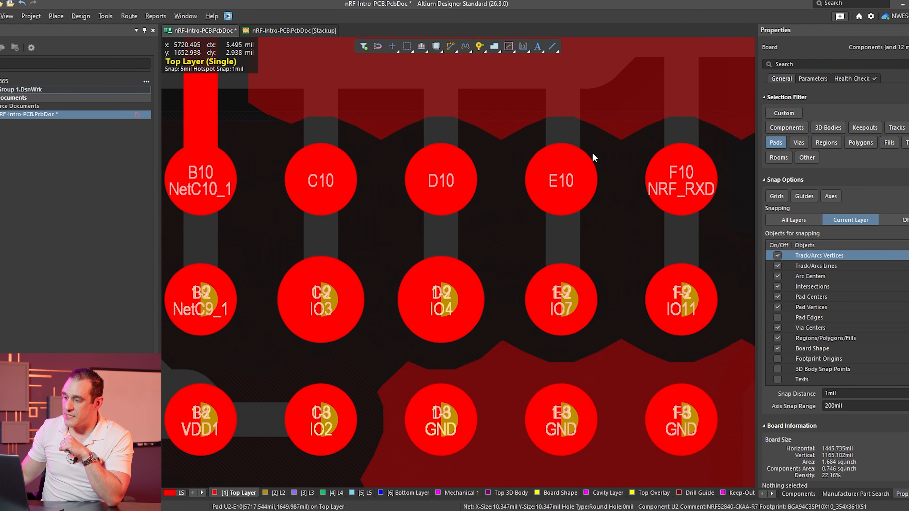
Step: Select the BGA pads F10, E10, D10 and C10 together to examine the solder mask spacing between them
left_click(666, 179)
left_click(560, 193, "shift")
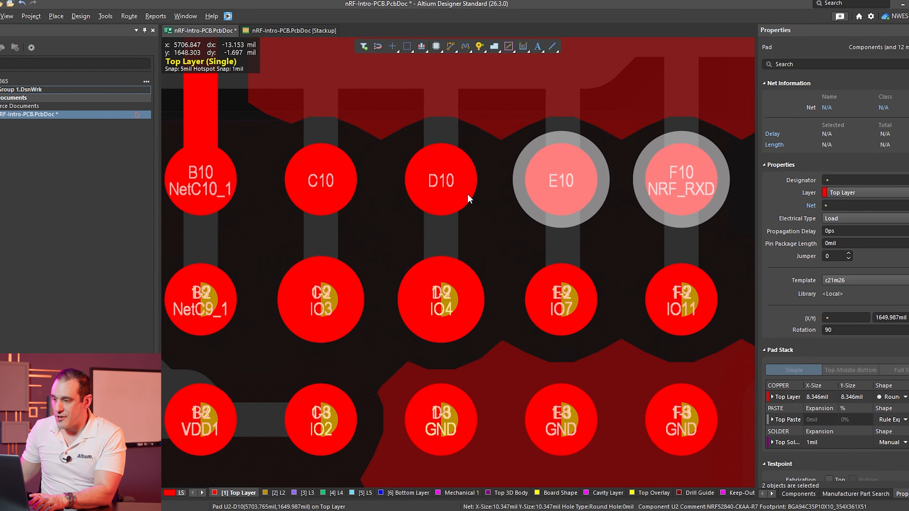
left_click(464, 197, "shift")
left_click(345, 197, "shift")
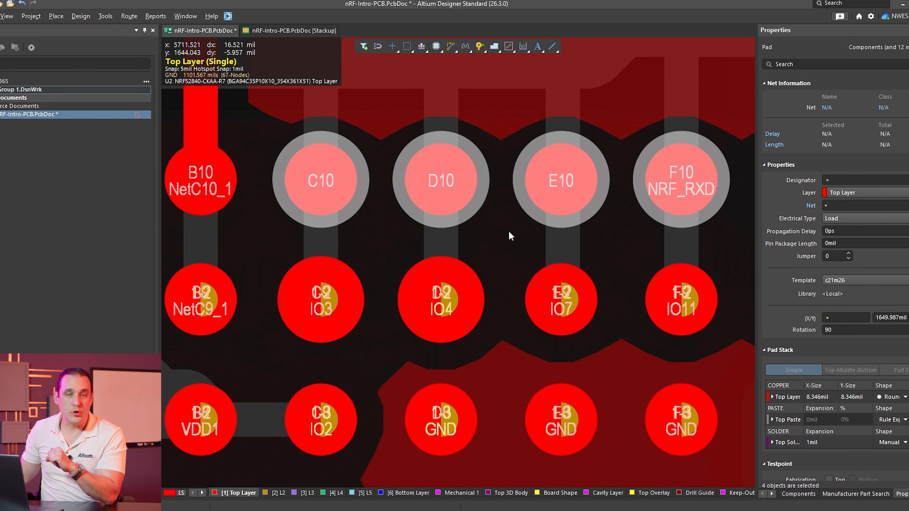
Step: Add a new Solder Mask Expansion rule to the board's design rules and open it for editing
left_click(81, 16)
left_click(121, 66)
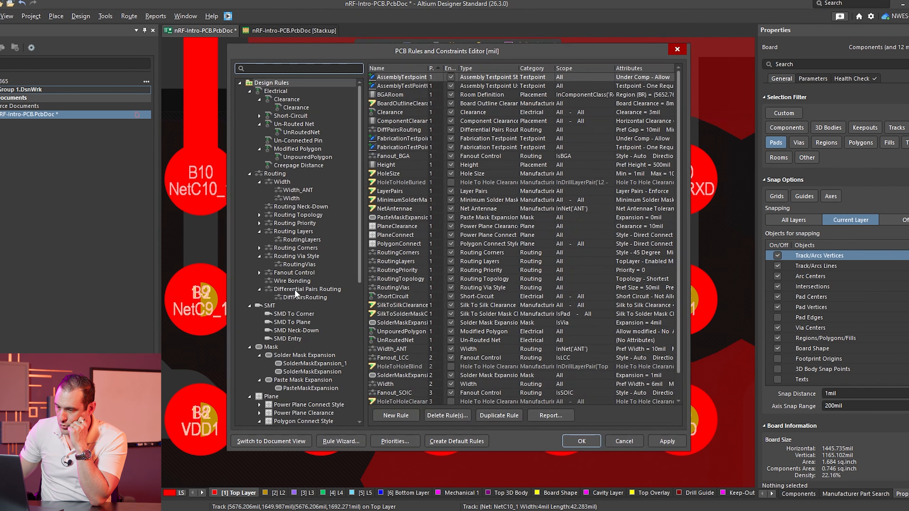
left_click(304, 355)
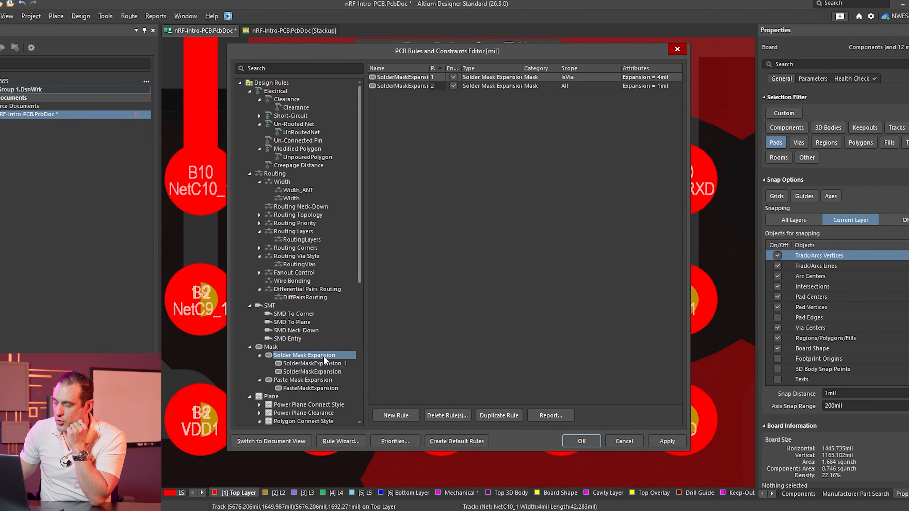
right_click(326, 360)
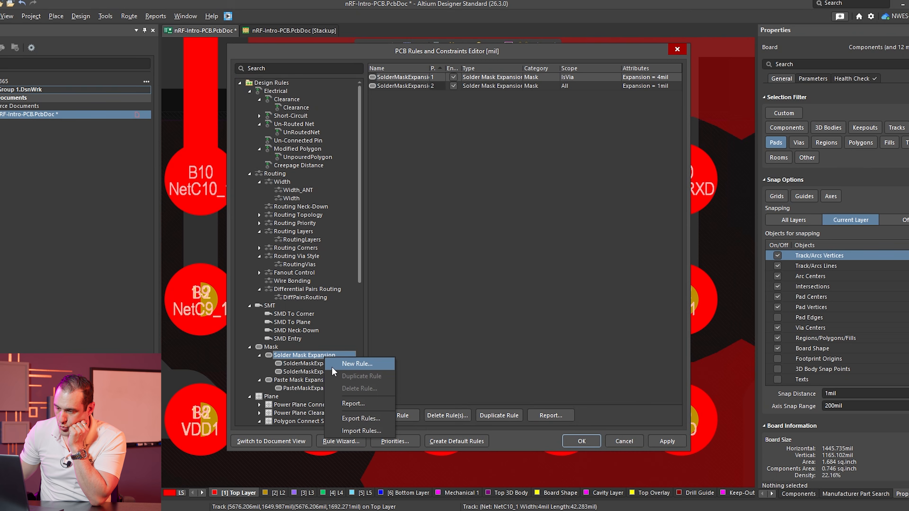
left_click(331, 367)
left_click(324, 364)
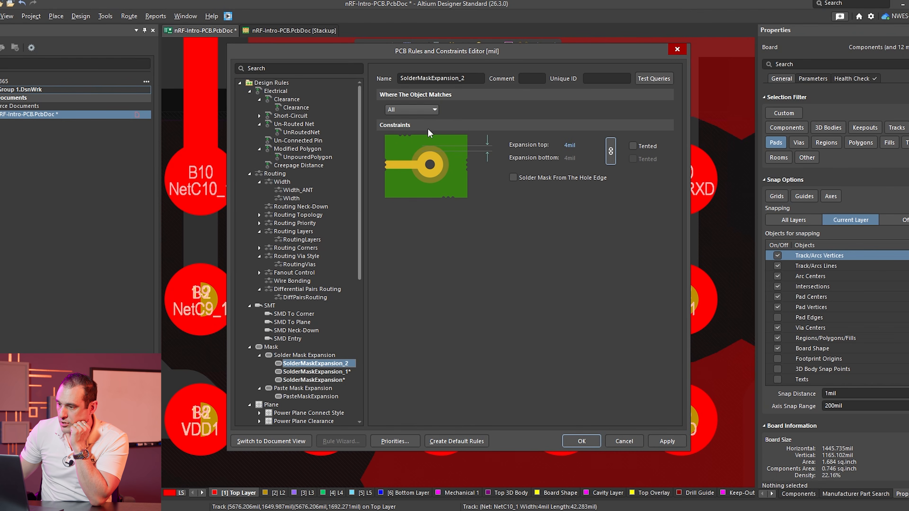
Step: Scope the new solder mask rule with the custom query WithinRoom('BGARoom') And IsSMTPin
left_click(430, 110)
left_click(422, 162)
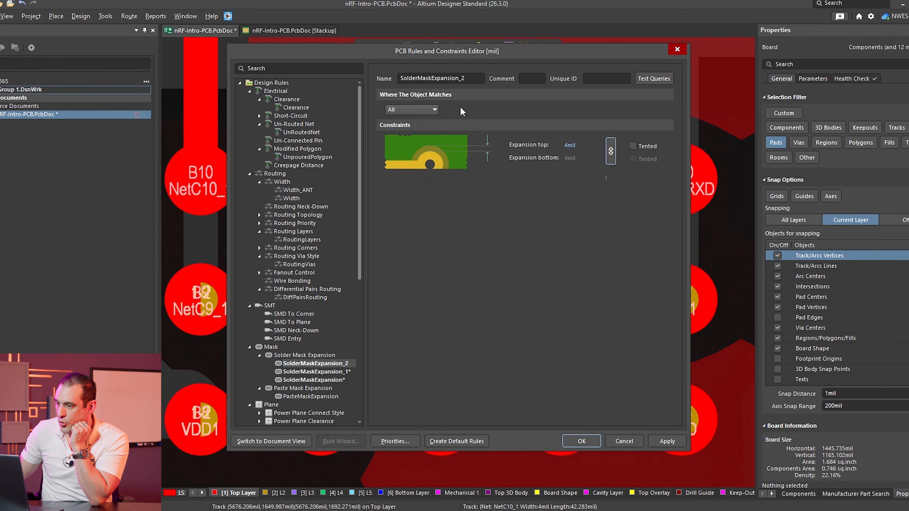
type("WithinRoom")
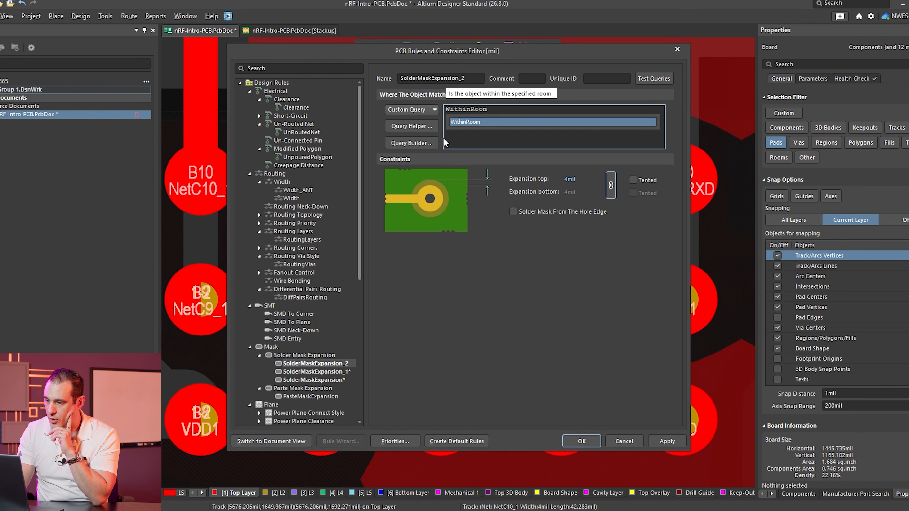
type("('BGARoom')")
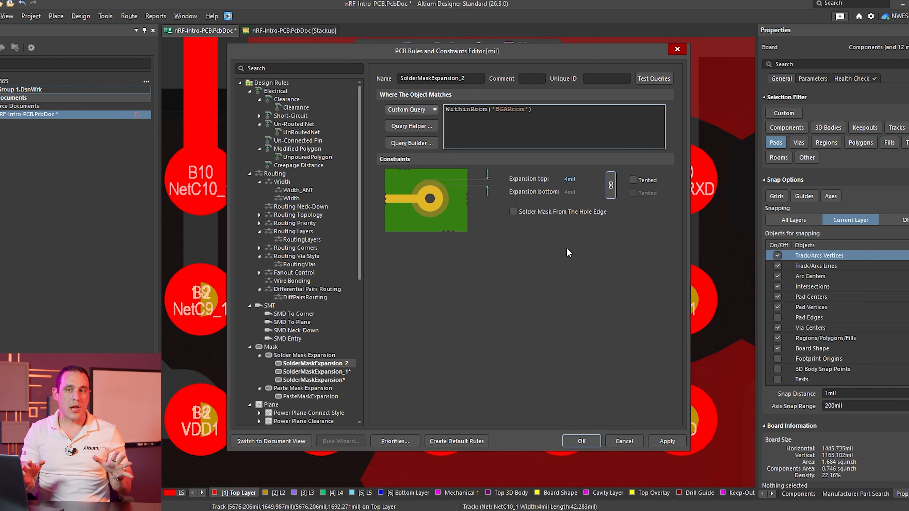
type("A")
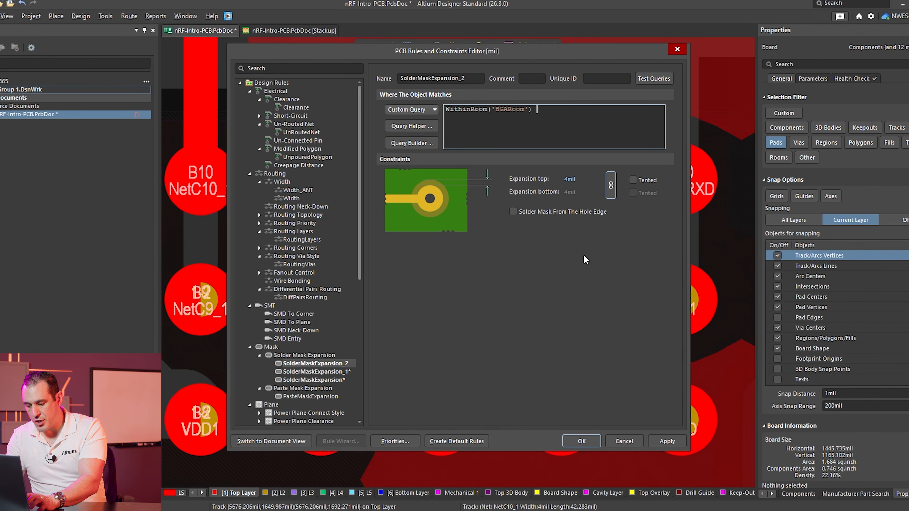
type("nd ")
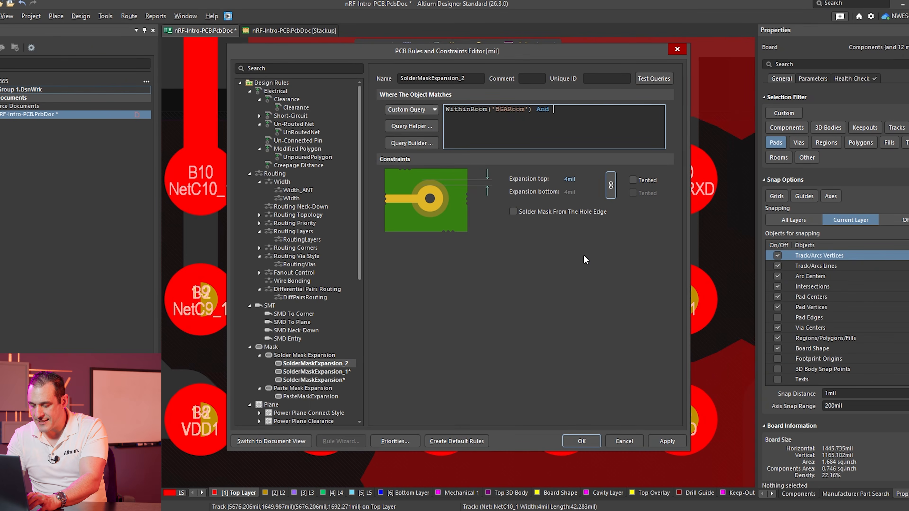
type("IsSMT")
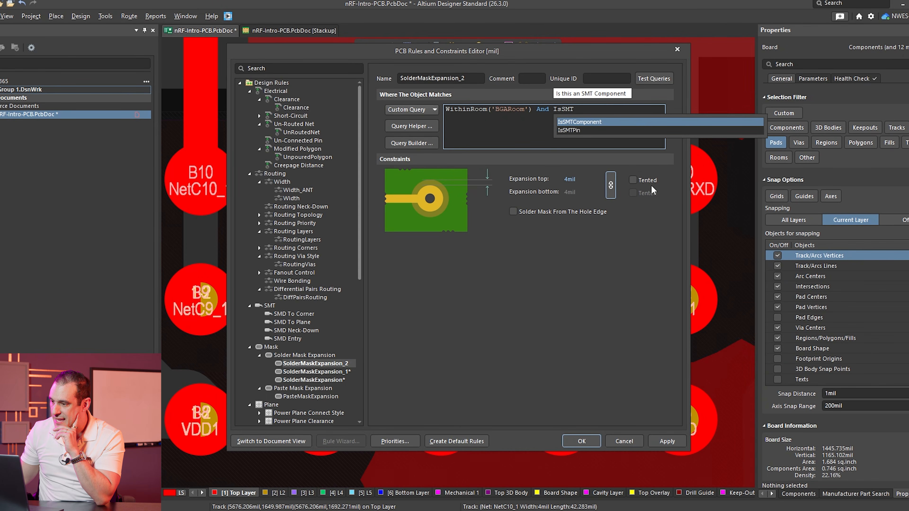
double_click(582, 131)
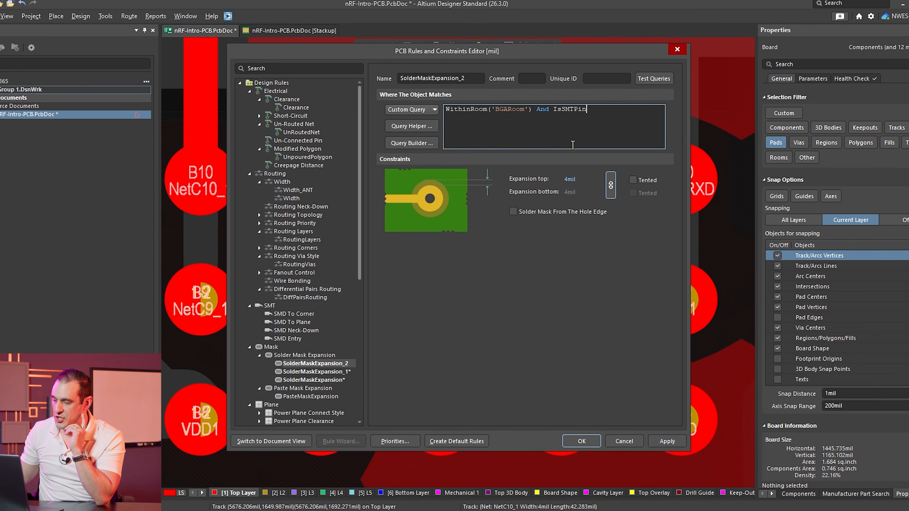
Step: Set the new solder mask rule's top expansion to 0 and save the design rules
double_click(569, 179)
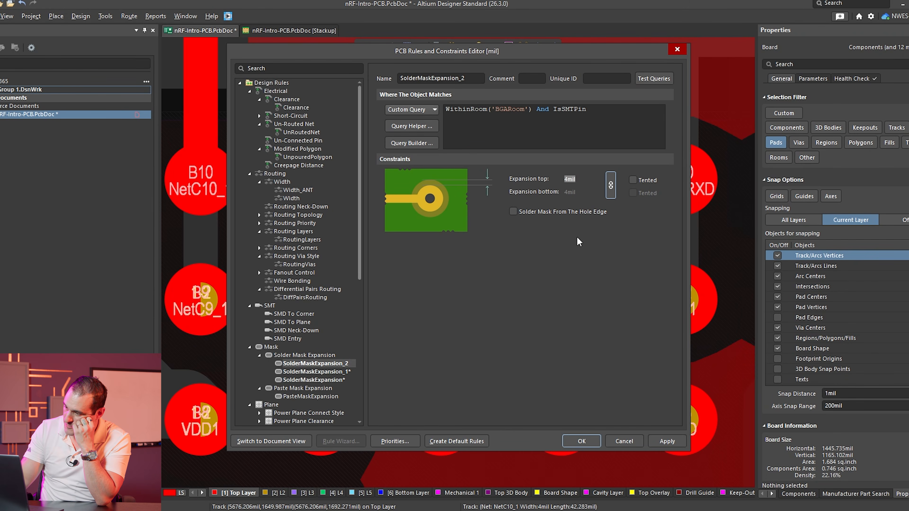
type("0")
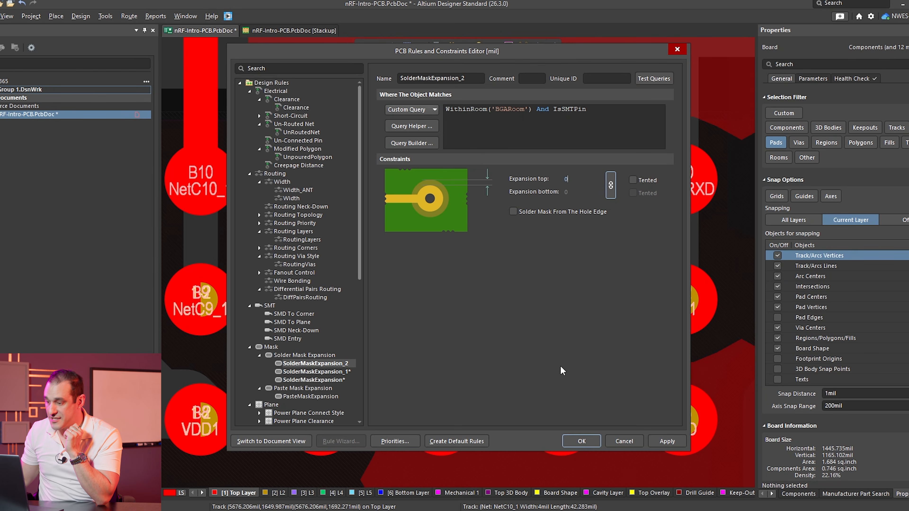
left_click(581, 444)
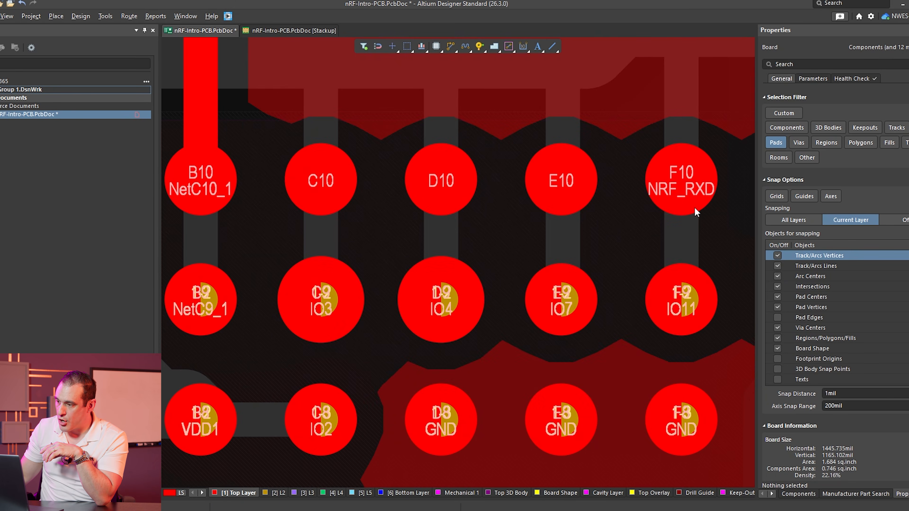
Step: Switch pad F10's top solder mask from manual to rule-based expansion
left_click(702, 161)
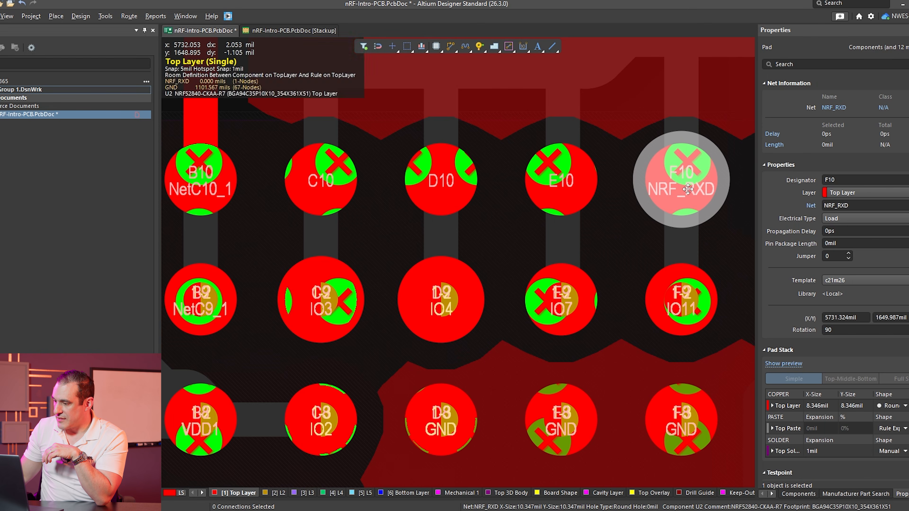
left_click(895, 453)
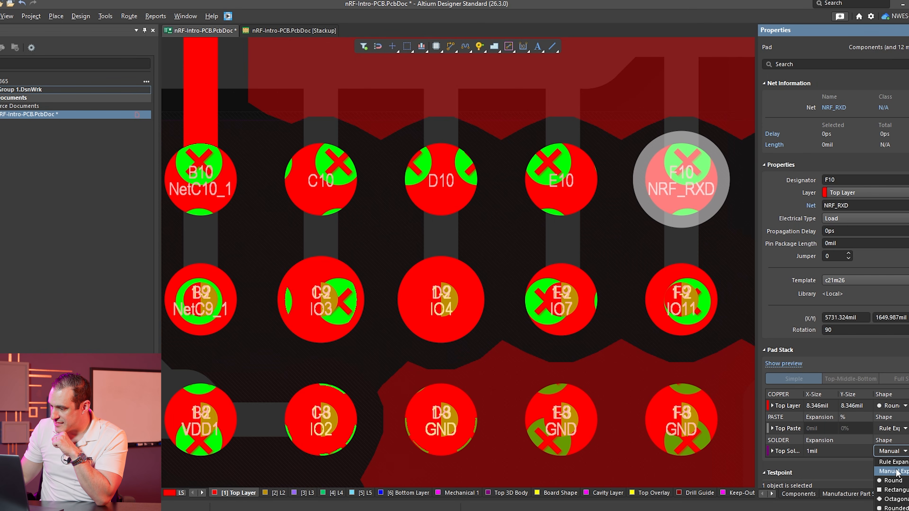
left_click(896, 462)
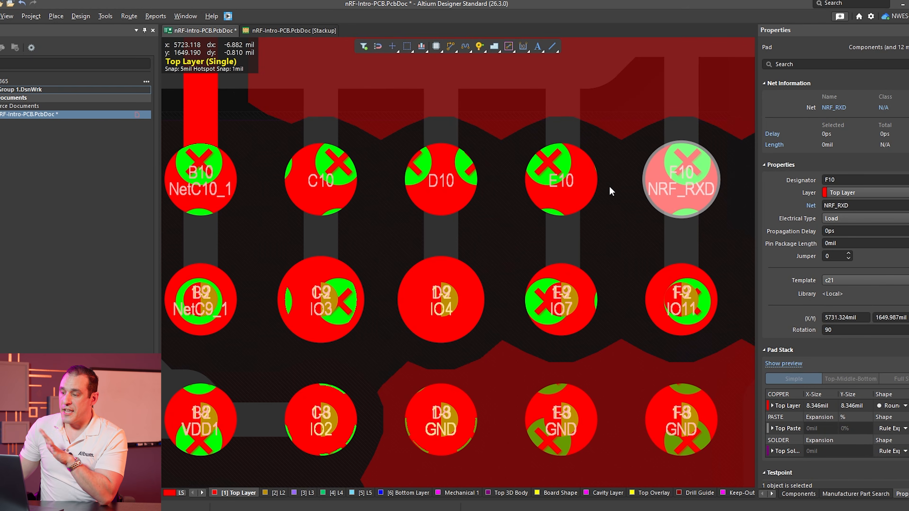
Step: Switch the top solder mask of pads E10, D10 and C10 together to rule-based expansion, and clear the selection
left_click(577, 182)
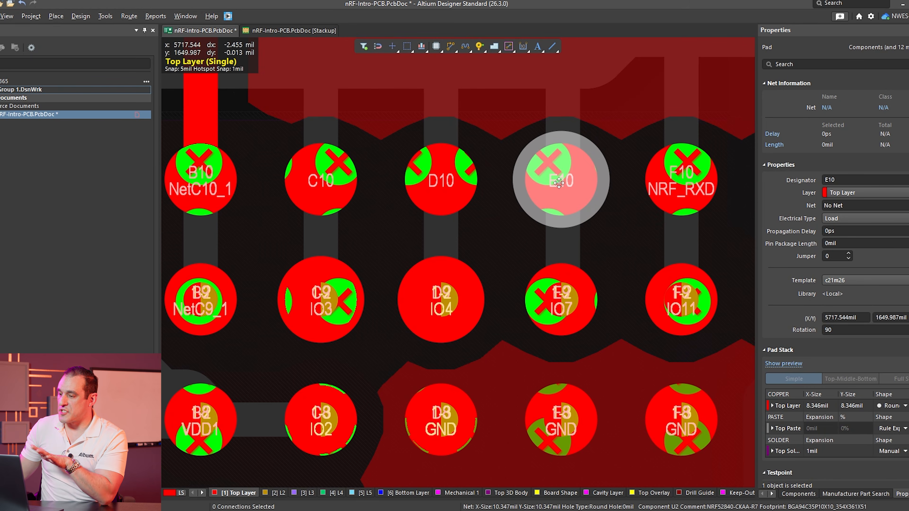
left_click(449, 186, "shift")
left_click(320, 180, "shift")
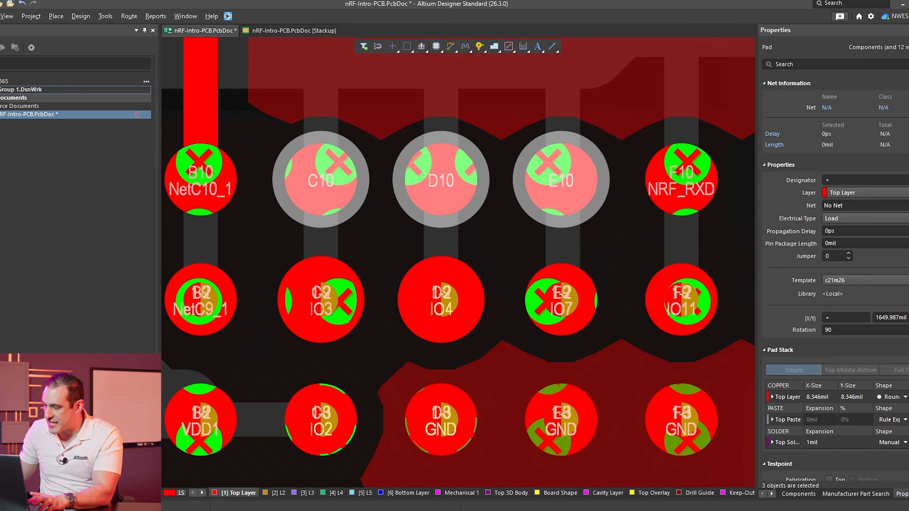
left_click(904, 443)
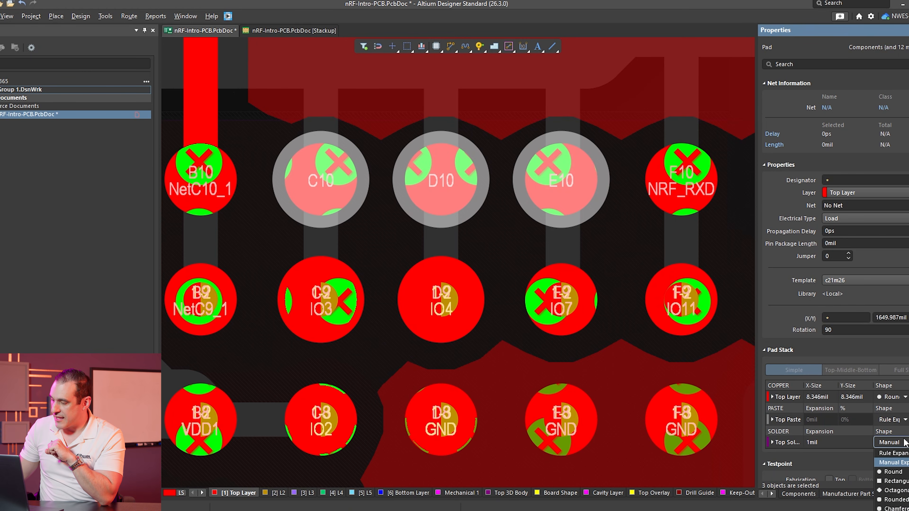
key("Return")
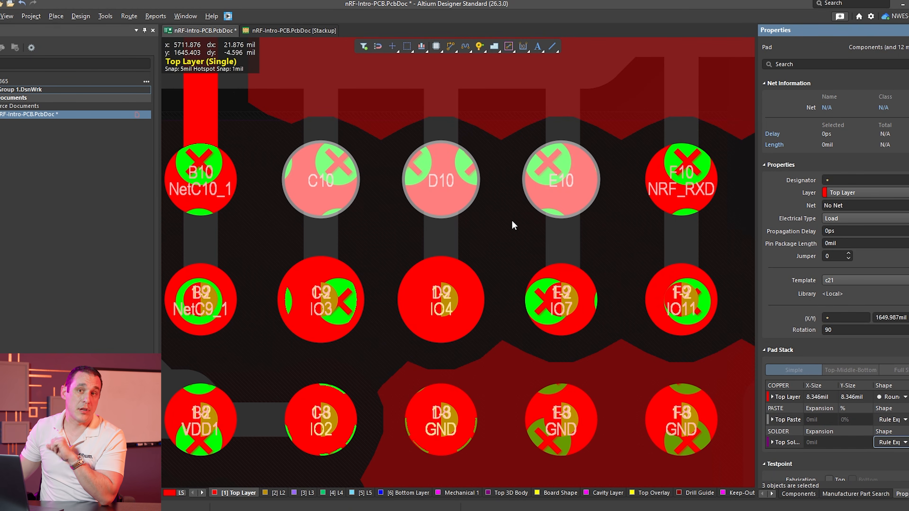
left_click(489, 243)
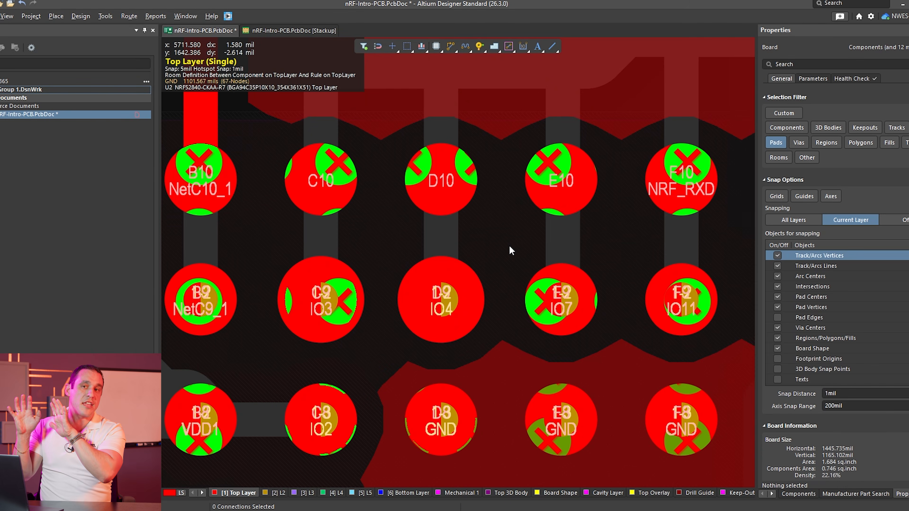